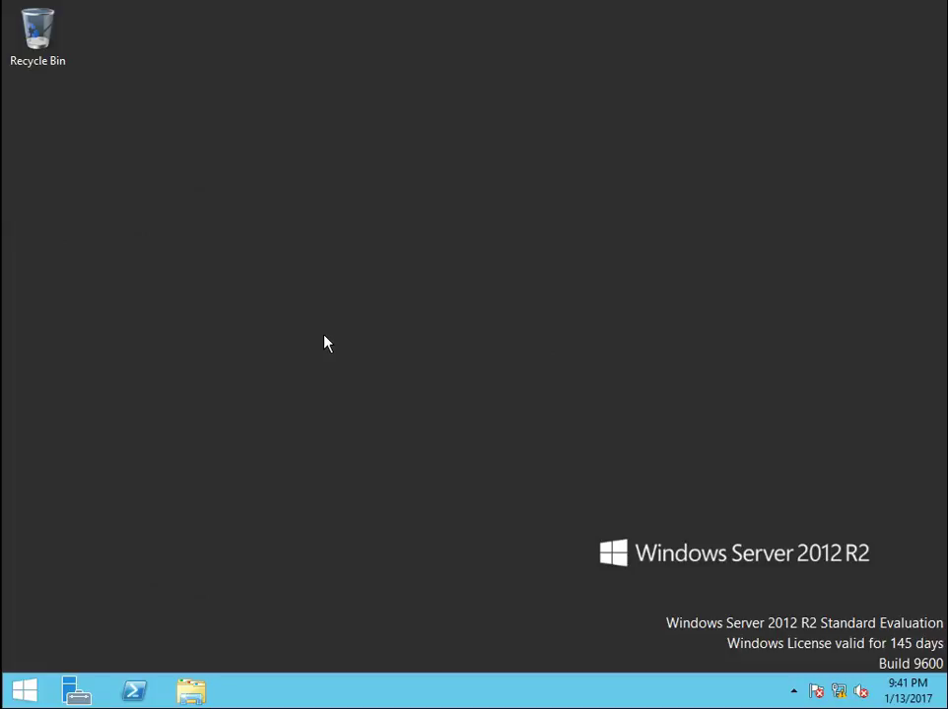
Step: Refresh the desktop repeatedly from its right-click menu
{"action": "left_click", "coordinate": [388, 311]}
{"action": "right_click", "coordinate": [300, 80]}
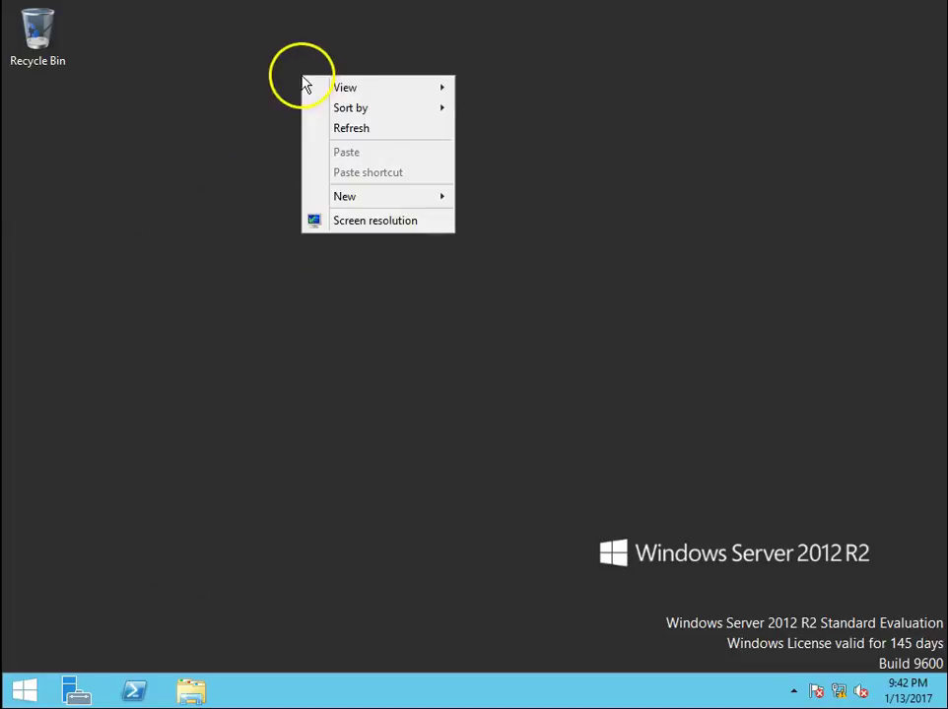
{"action": "left_click", "coordinate": [352, 129]}
{"action": "right_click", "coordinate": [217, 113]}
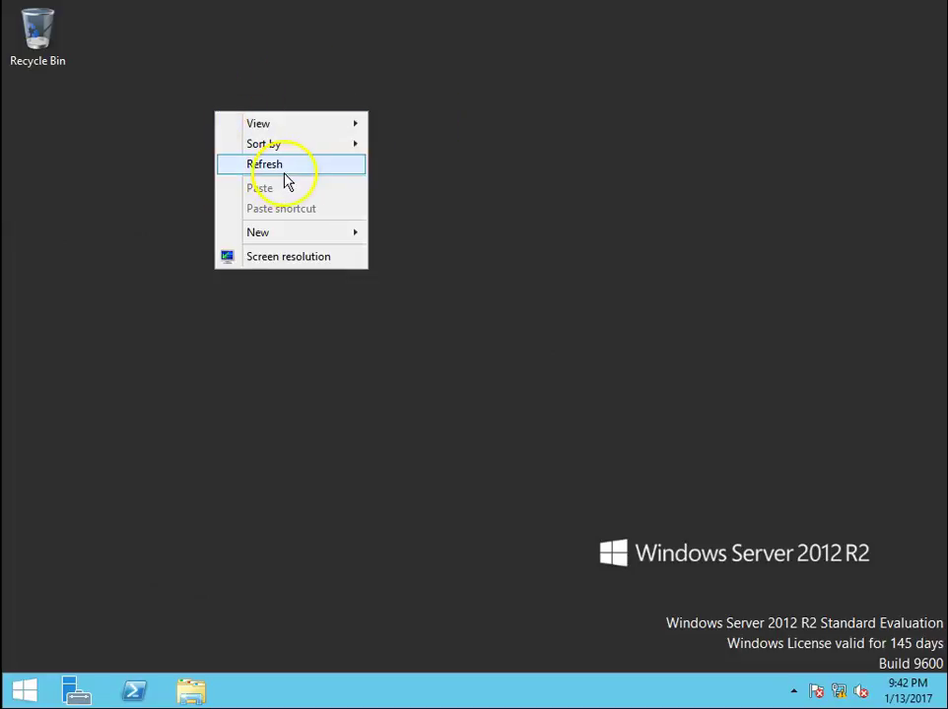
{"action": "left_click", "coordinate": [284, 165]}
{"action": "right_click", "coordinate": [171, 117]}
{"action": "left_click", "coordinate": [242, 172]}
{"action": "right_click", "coordinate": [402, 161]}
{"action": "left_click", "coordinate": [493, 204]}
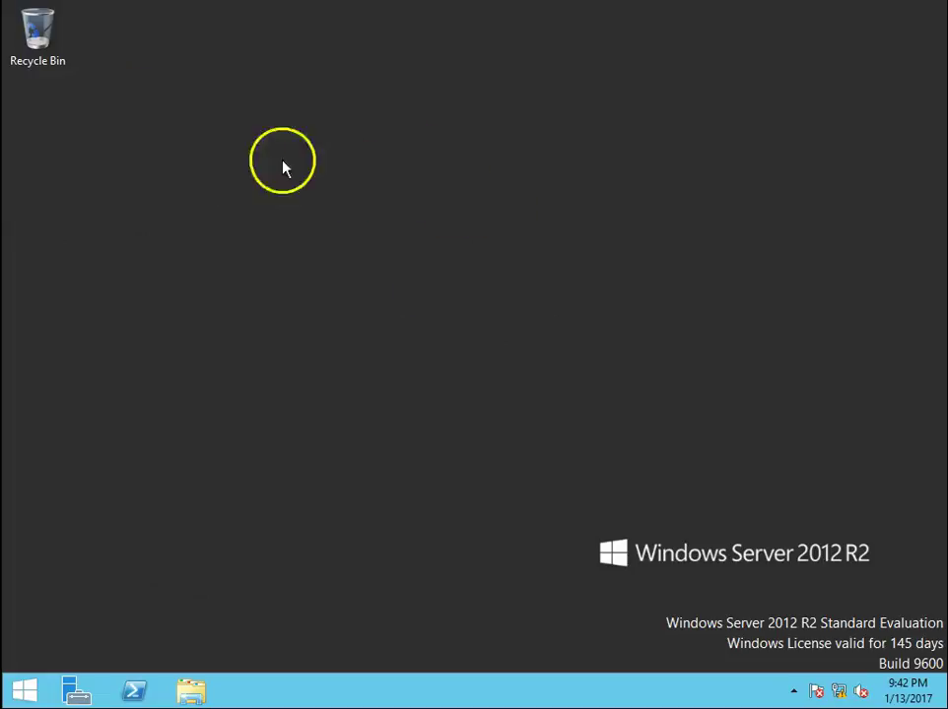
{"action": "right_click", "coordinate": [203, 145]}
{"action": "left_click", "coordinate": [236, 189]}
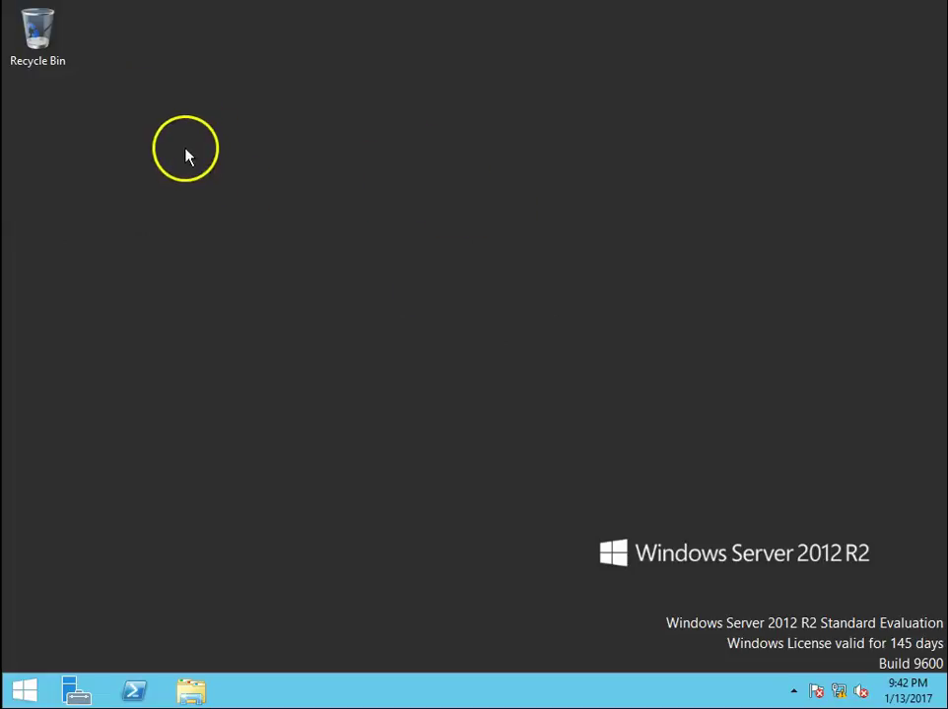
{"action": "right_click", "coordinate": [187, 151]}
{"action": "left_click", "coordinate": [231, 200]}
{"action": "right_click", "coordinate": [112, 178]}
{"action": "left_click", "coordinate": [143, 222]}
{"action": "right_click", "coordinate": [146, 160]}
{"action": "left_click", "coordinate": [177, 211]}
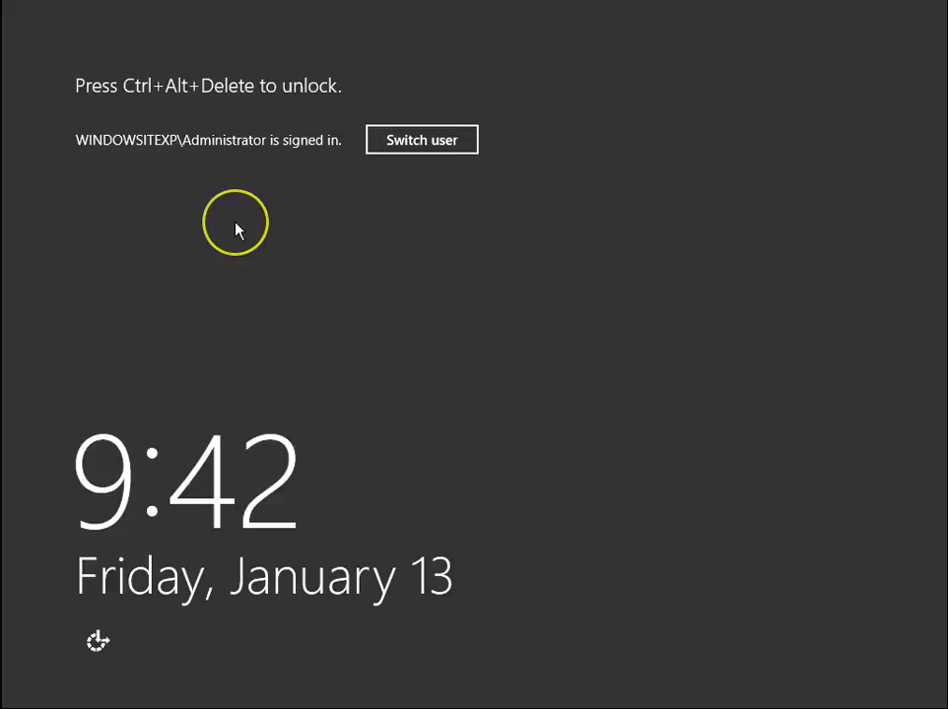
Step: Unlock the locked Windows Server session with the account password
{"action": "key", "text": "ctrl+alt+Delete"}
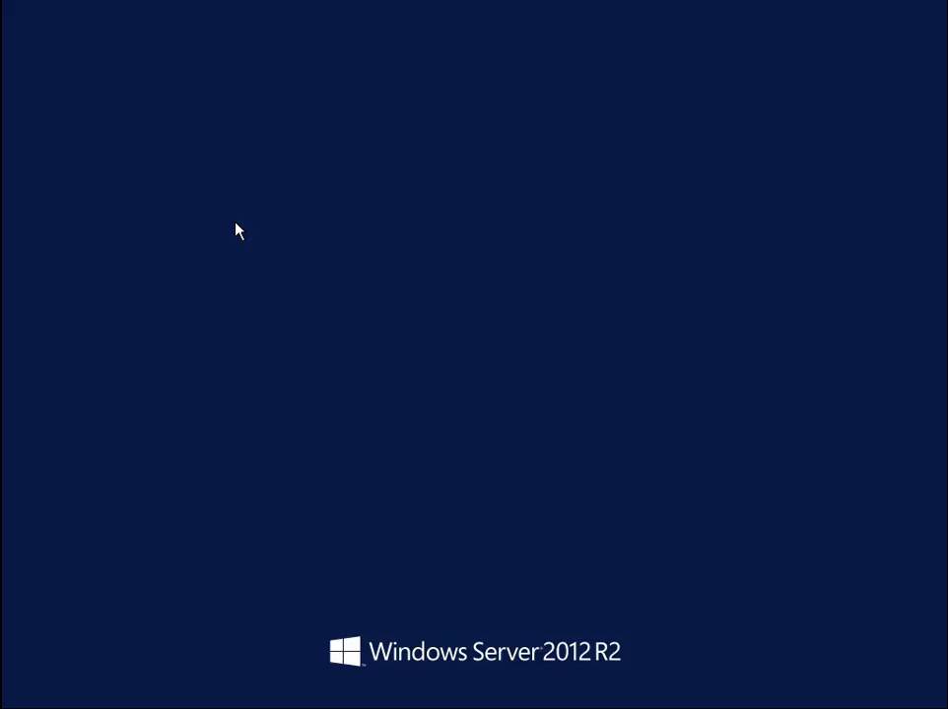
{"action": "type", "text": "•••••••"}
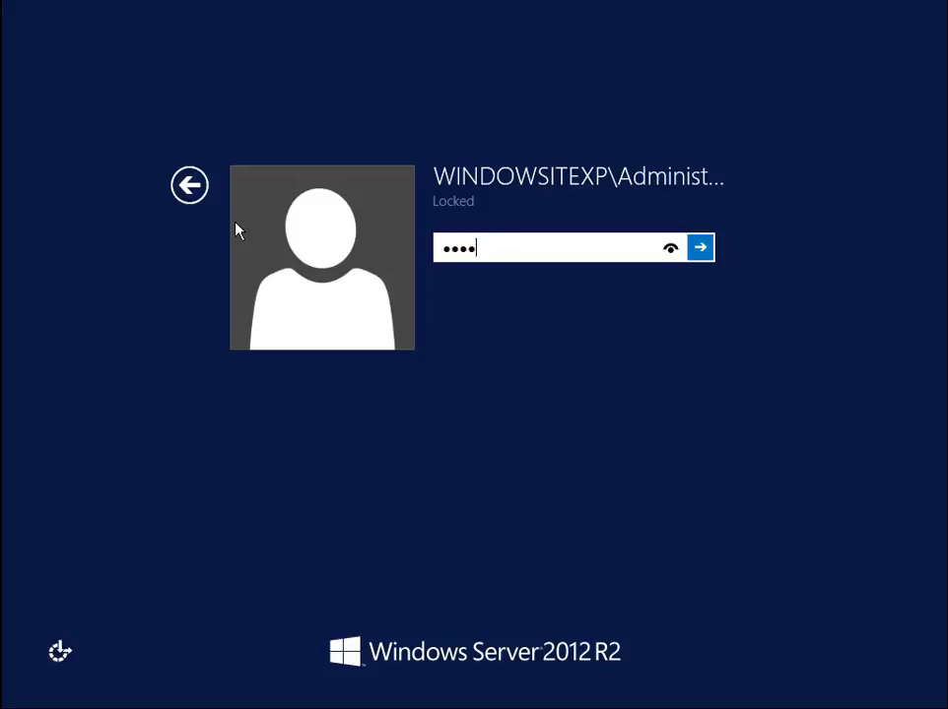
{"action": "key", "text": "Return"}
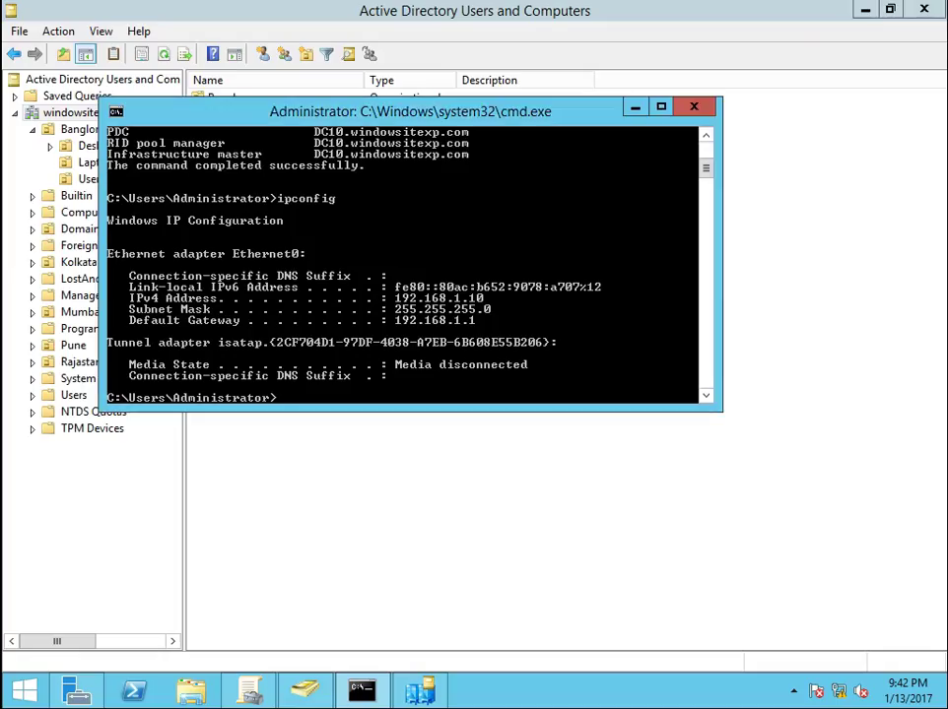
Step: Close the command prompt and open the windowsitexp.com domain's Operations Masters dialog
{"action": "left_click", "coordinate": [695, 105]}
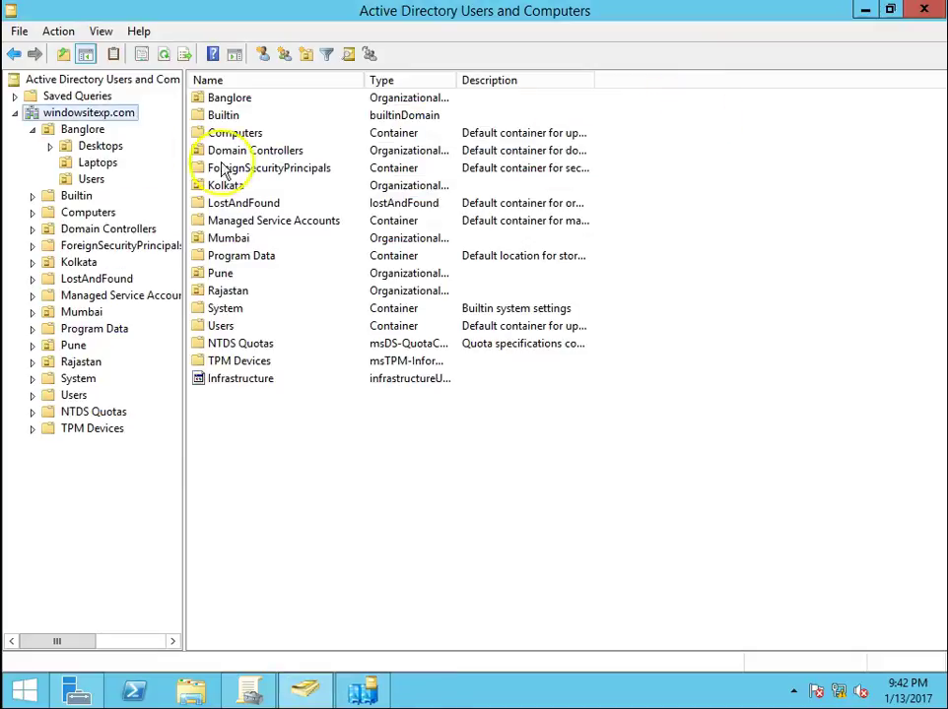
{"action": "right_click", "coordinate": [99, 113]}
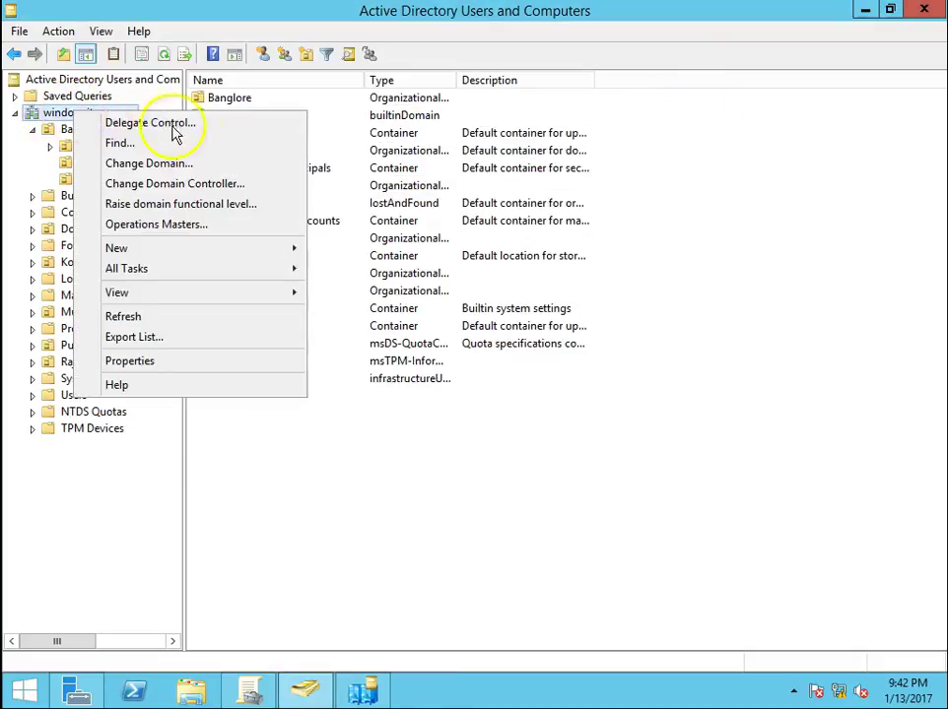
{"action": "left_click", "coordinate": [187, 224]}
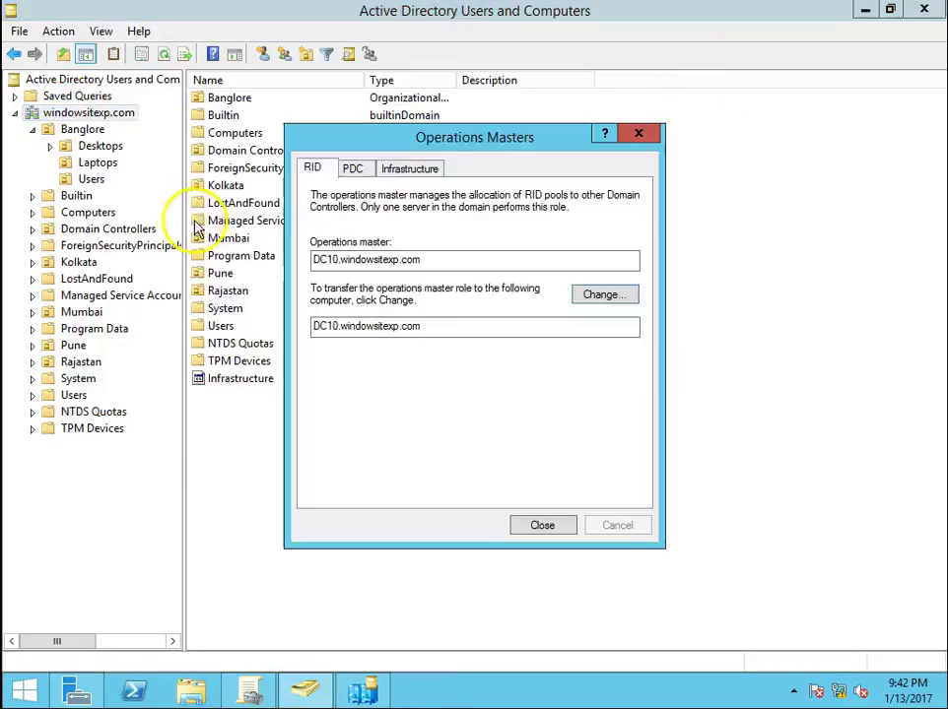
Step: Check the RID, PDC and Infrastructure role holders' server names
{"action": "left_click_drag", "start_coordinate": [457, 260], "coordinate": [312, 260]}
{"action": "left_click", "coordinate": [470, 266]}
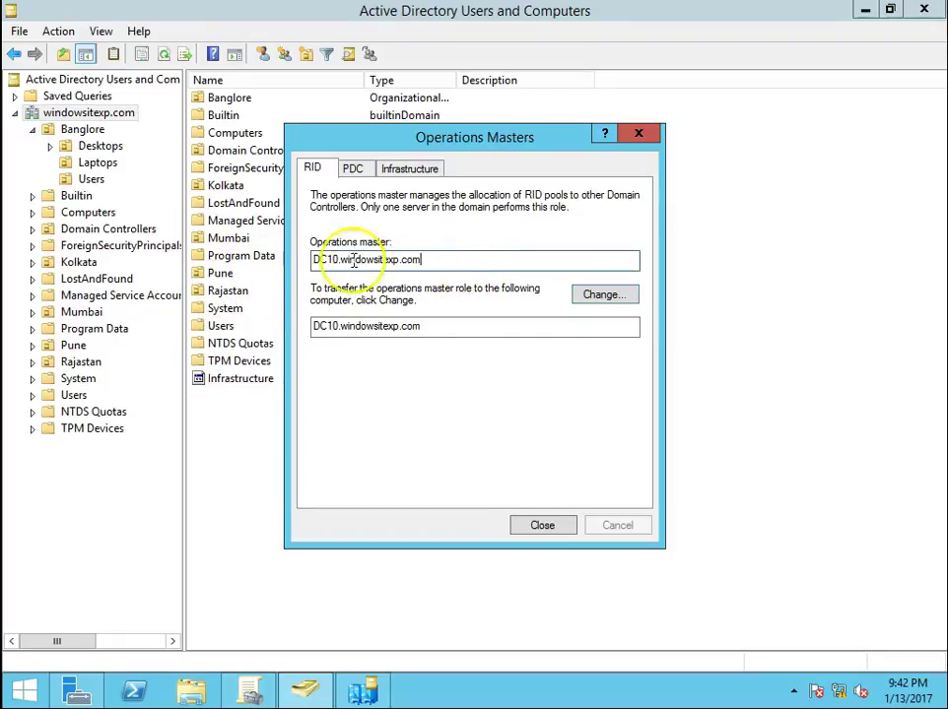
{"action": "double_click", "coordinate": [311, 261]}
{"action": "left_click", "coordinate": [478, 258]}
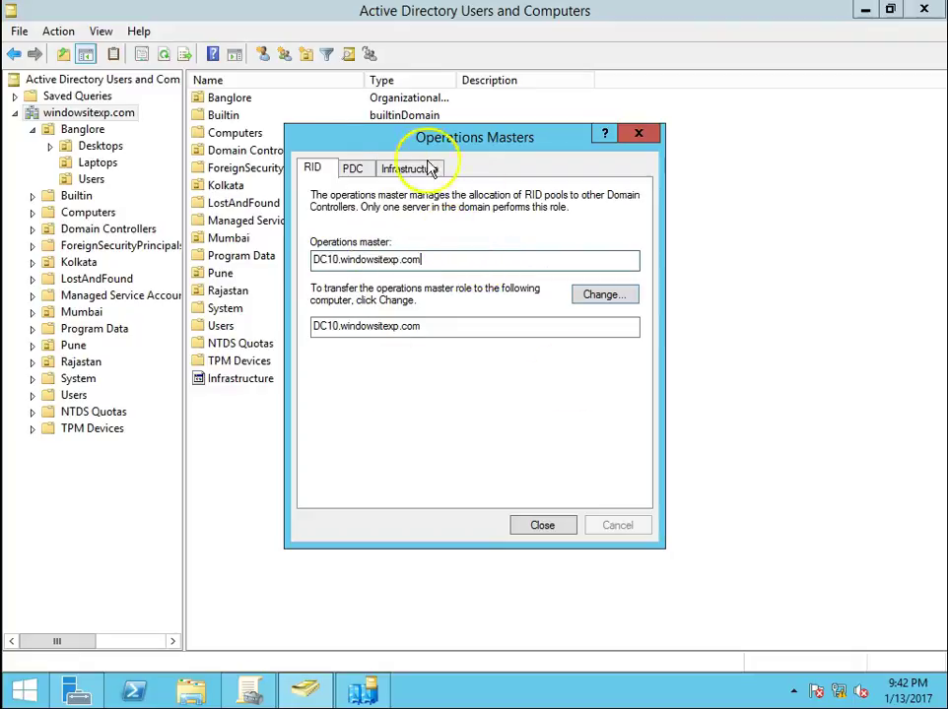
{"action": "left_click", "coordinate": [351, 169]}
{"action": "left_click", "coordinate": [407, 170]}
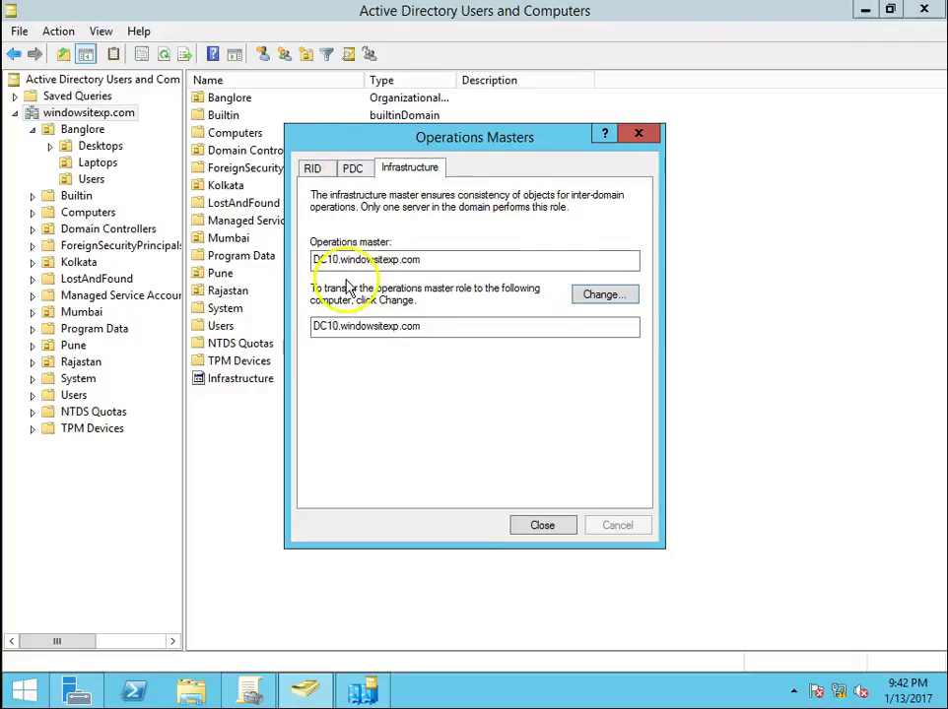
{"action": "left_click_drag", "start_coordinate": [322, 259], "coordinate": [419, 259]}
{"action": "double_click", "coordinate": [434, 264]}
Step: Show the desktop and launch dsa.msc from the Run box
{"action": "key", "text": "End"}
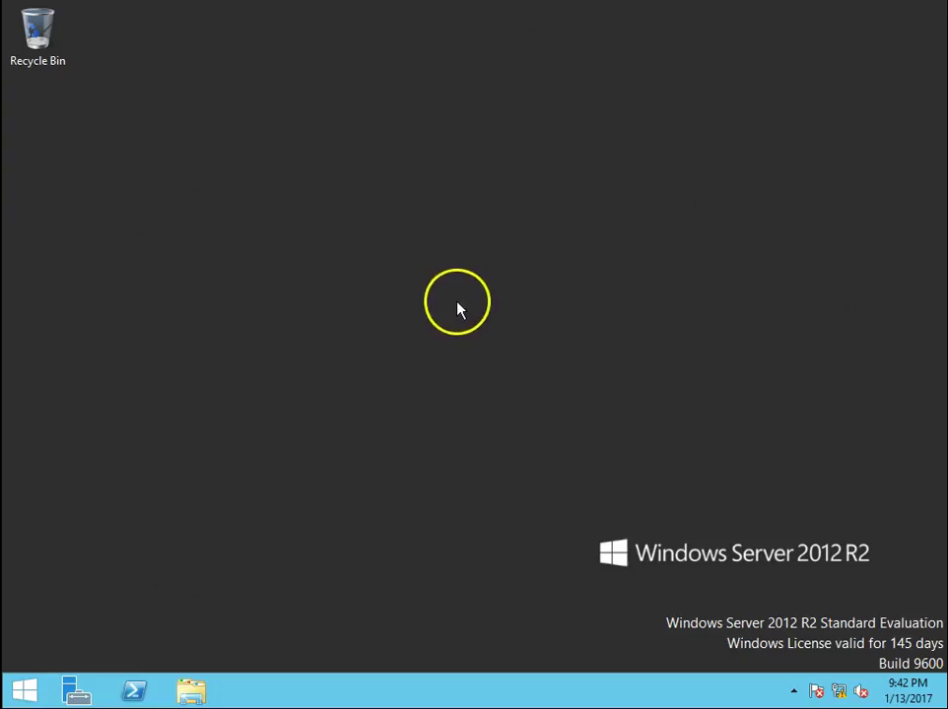
{"action": "key", "text": "super+r"}
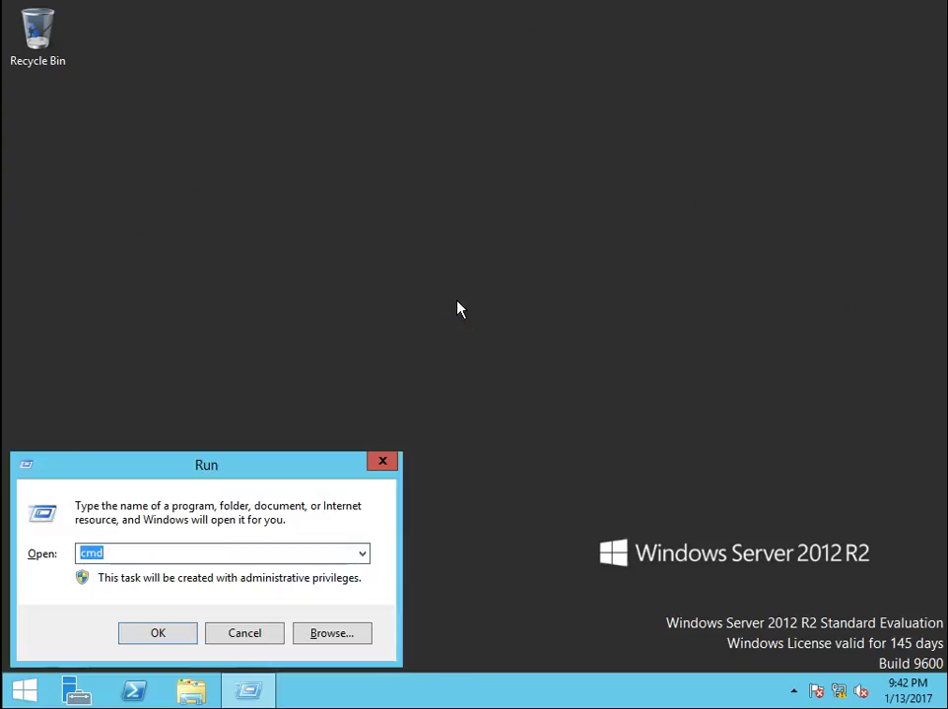
{"action": "type", "text": "dsa.msc"}
{"action": "key", "text": "Return"}
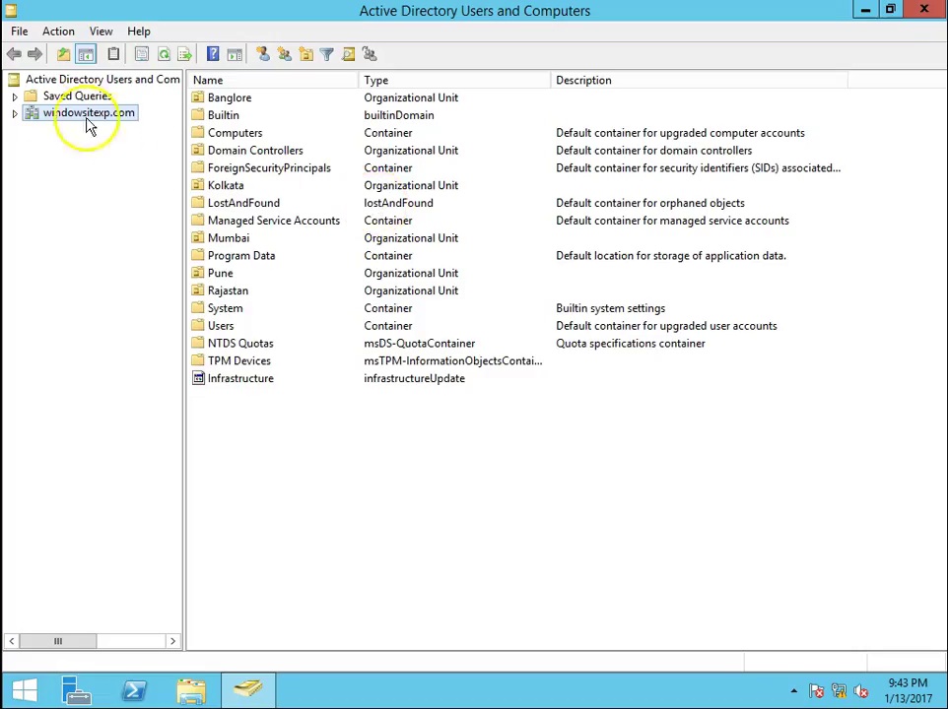
Step: Expand windowsitexp.com, open its Operations Masters and confirm the RID master shows ERROR
{"action": "left_click", "coordinate": [15, 113]}
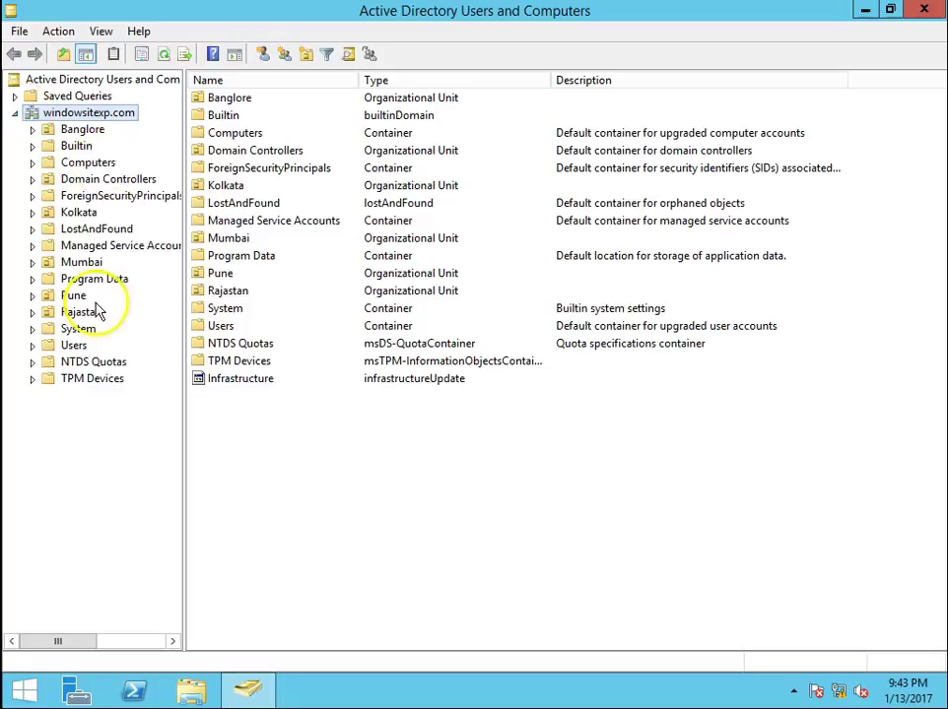
{"action": "right_click", "coordinate": [83, 116]}
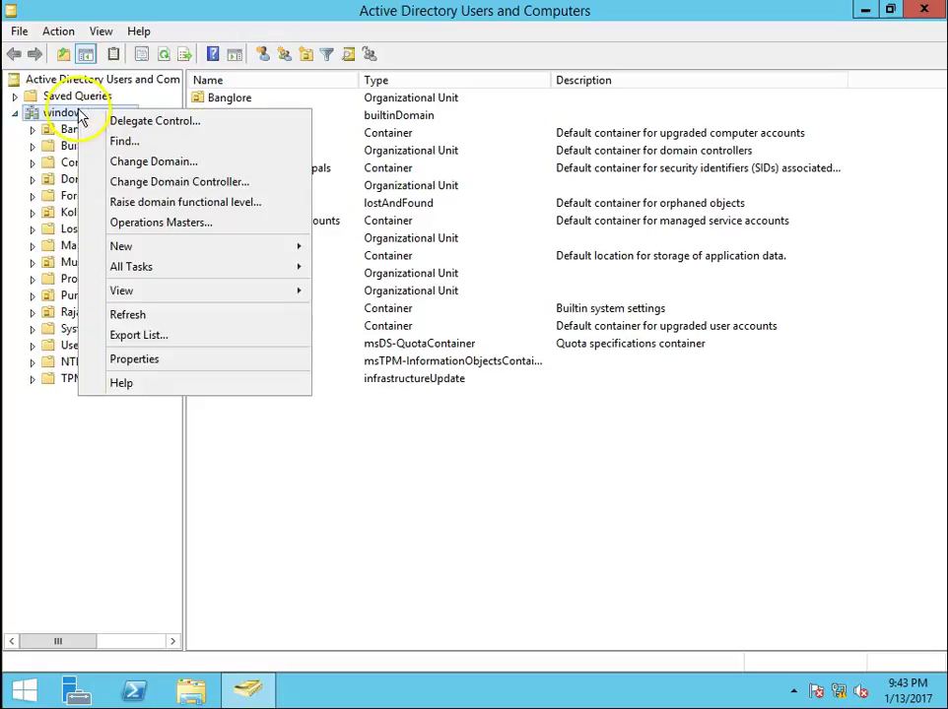
{"action": "left_click", "coordinate": [185, 223]}
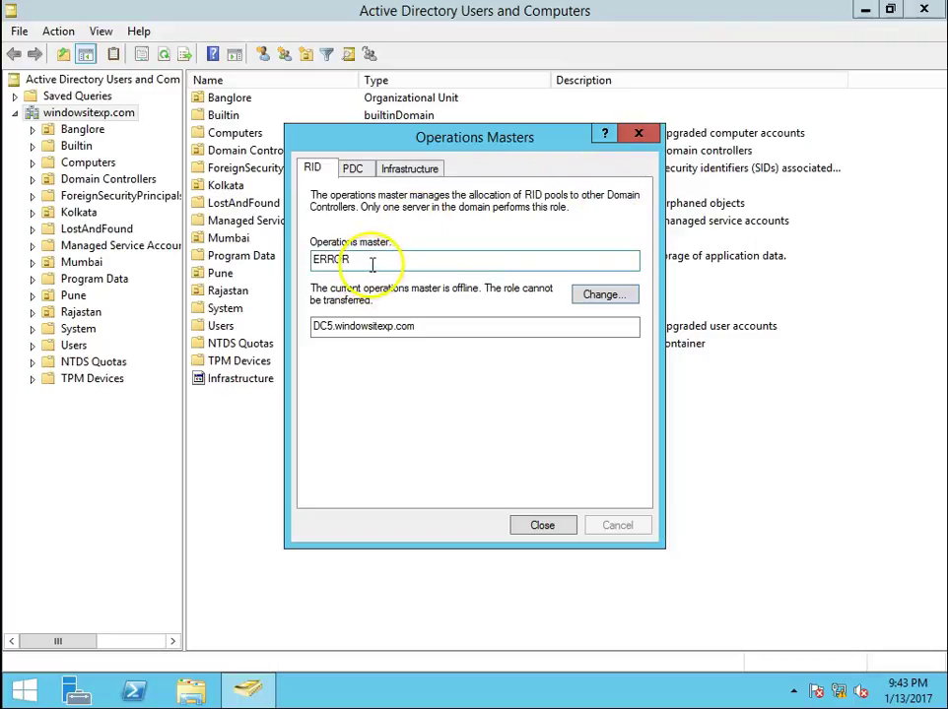
{"action": "left_click_drag", "start_coordinate": [370, 261], "coordinate": [306, 261]}
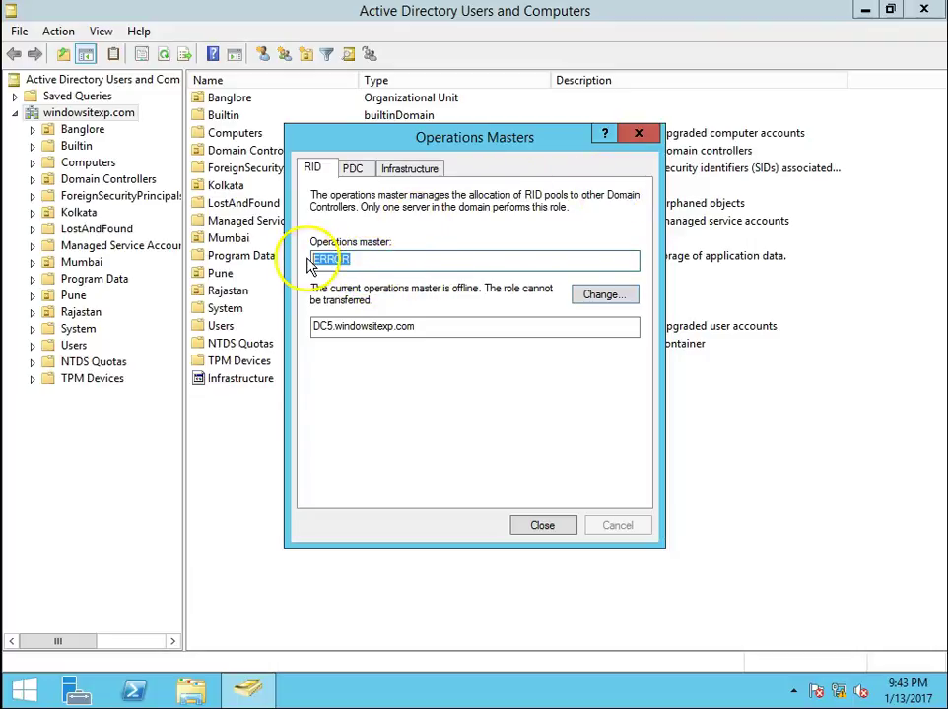
{"action": "left_click", "coordinate": [328, 259]}
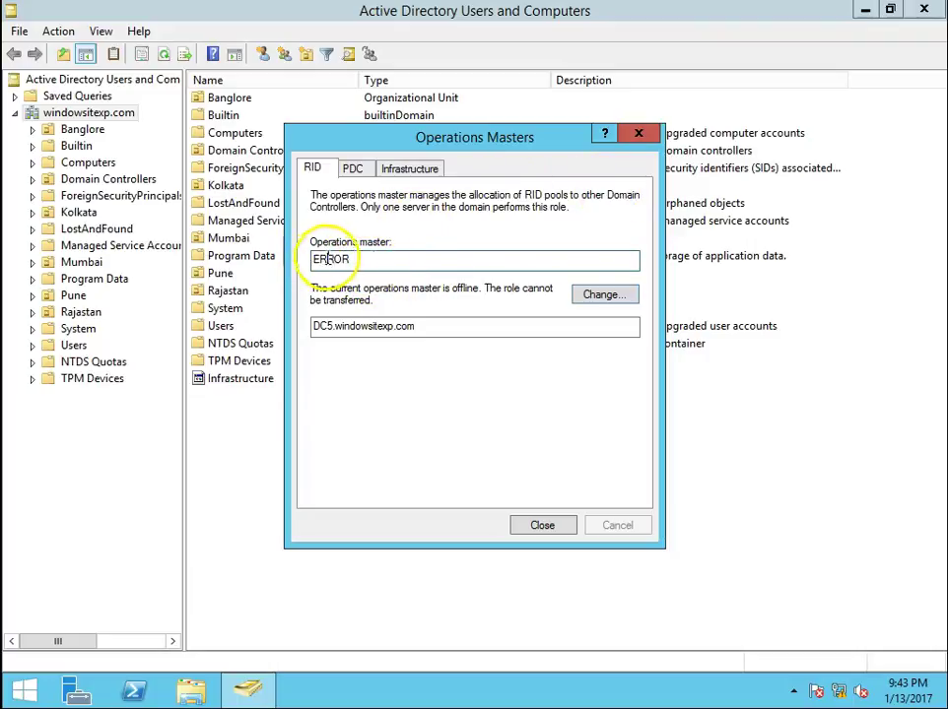
Step: Switch among the RID, PDC and Infrastructure tabs to compare the role holders
{"action": "left_click", "coordinate": [359, 174]}
{"action": "left_click", "coordinate": [420, 176]}
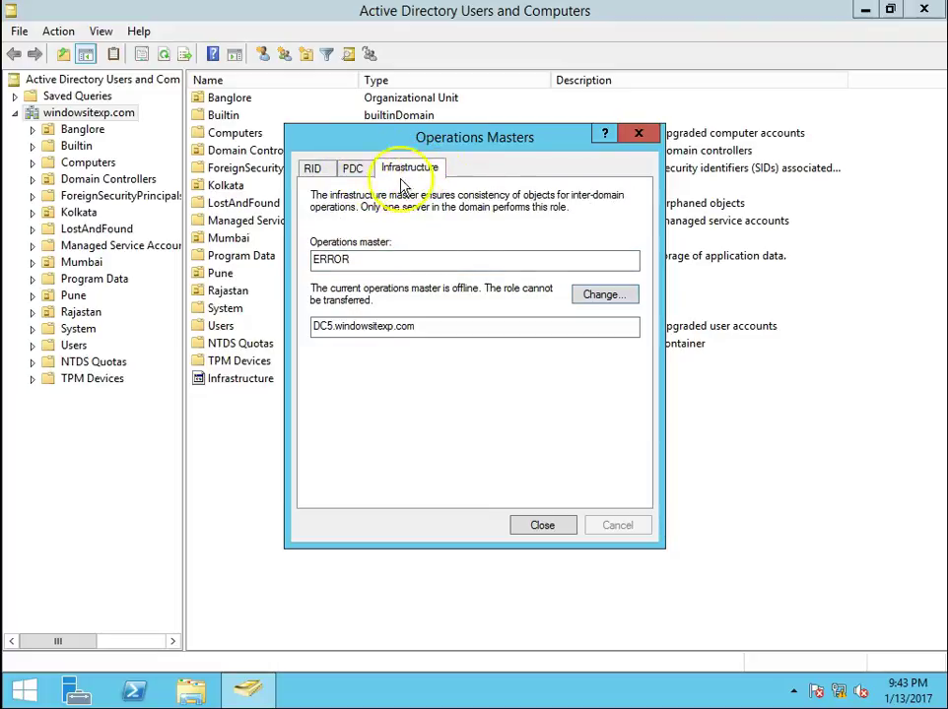
{"action": "left_click", "coordinate": [353, 170]}
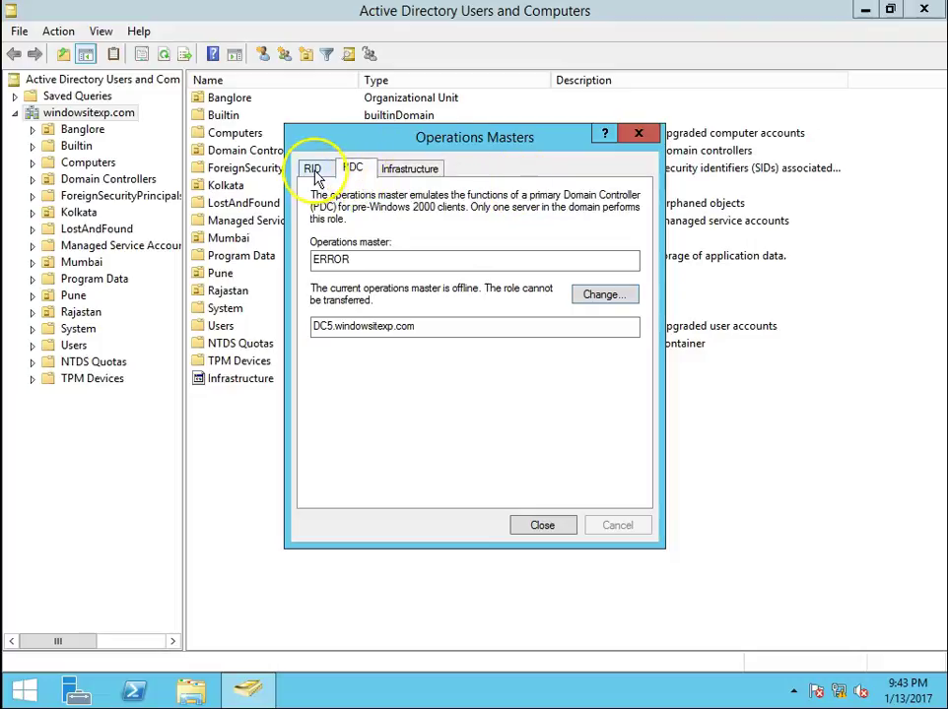
{"action": "left_click", "coordinate": [312, 171]}
{"action": "left_click", "coordinate": [356, 172]}
{"action": "left_click", "coordinate": [433, 173]}
{"action": "left_click", "coordinate": [356, 174]}
{"action": "left_click", "coordinate": [315, 173]}
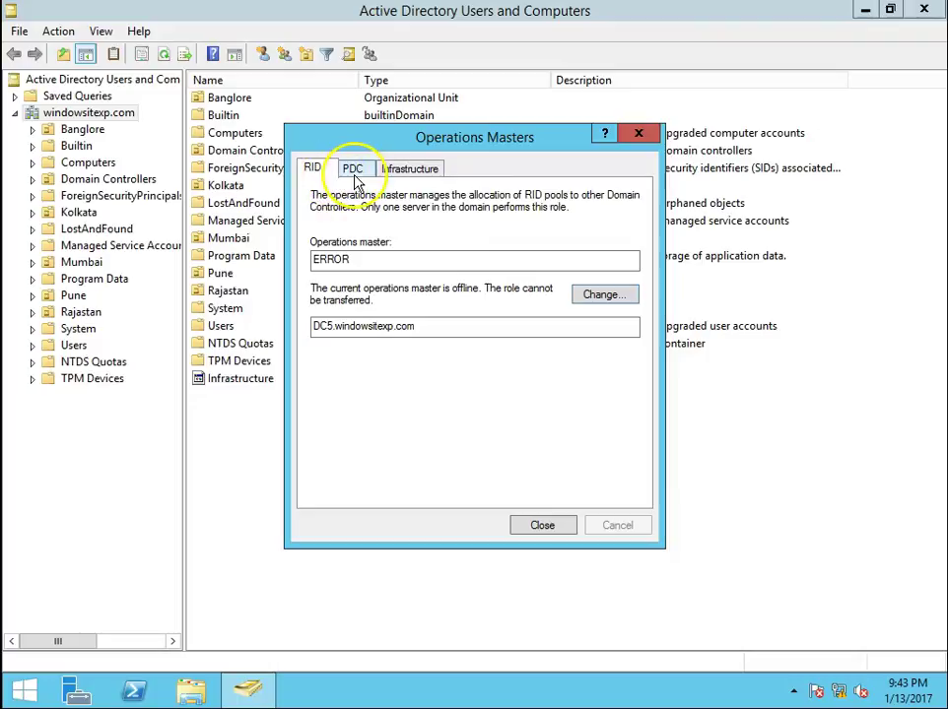
{"action": "left_click", "coordinate": [356, 175]}
Step: Confirm the PDC and Infrastructure masters show ERROR, with DC5.windowsitexp.com as the target server
{"action": "left_click_drag", "start_coordinate": [369, 262], "coordinate": [302, 269]}
{"action": "left_click", "coordinate": [374, 260]}
{"action": "left_click_drag", "start_coordinate": [375, 260], "coordinate": [315, 258]}
{"action": "left_click", "coordinate": [417, 169]}
{"action": "left_click", "coordinate": [377, 259]}
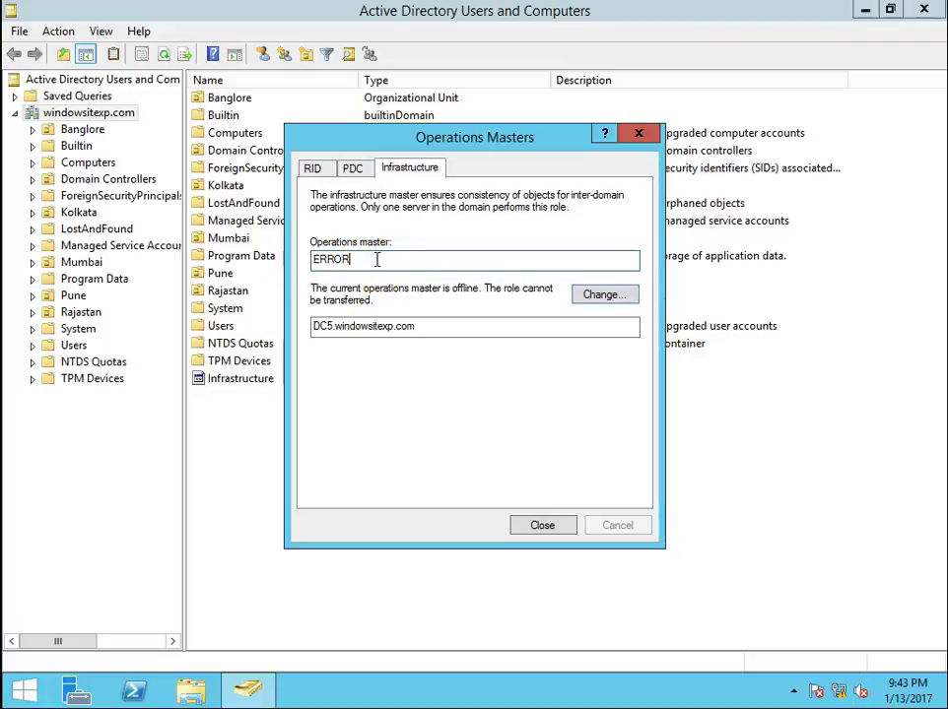
{"action": "left_click", "coordinate": [332, 329]}
{"action": "left_click", "coordinate": [440, 329]}
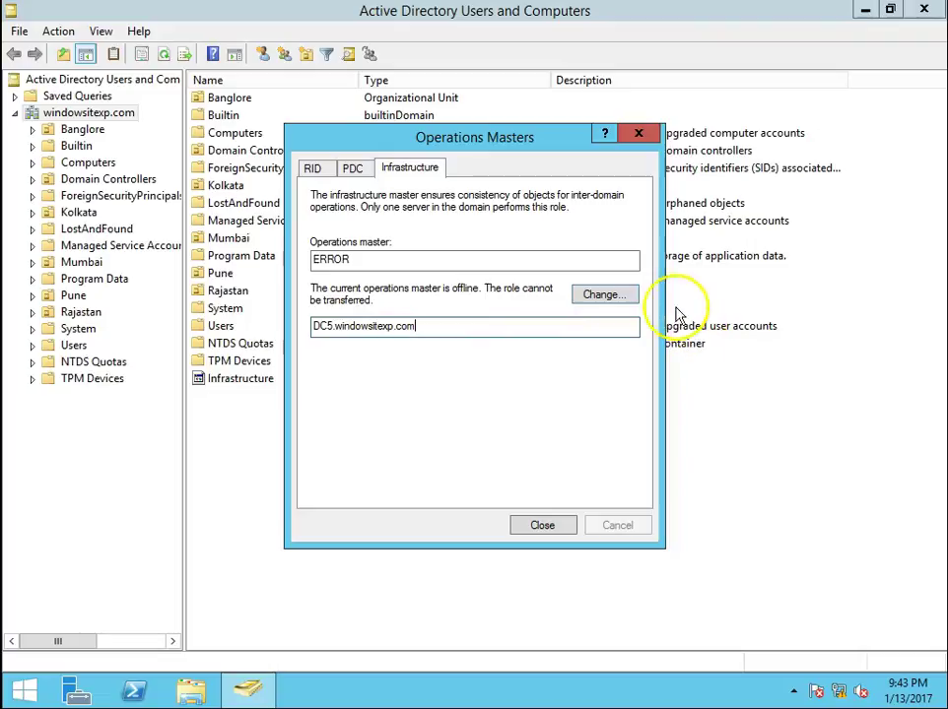
Step: Confirm the Infrastructure role change to DC5, answer No to forcing it, then close
{"action": "left_click", "coordinate": [610, 303]}
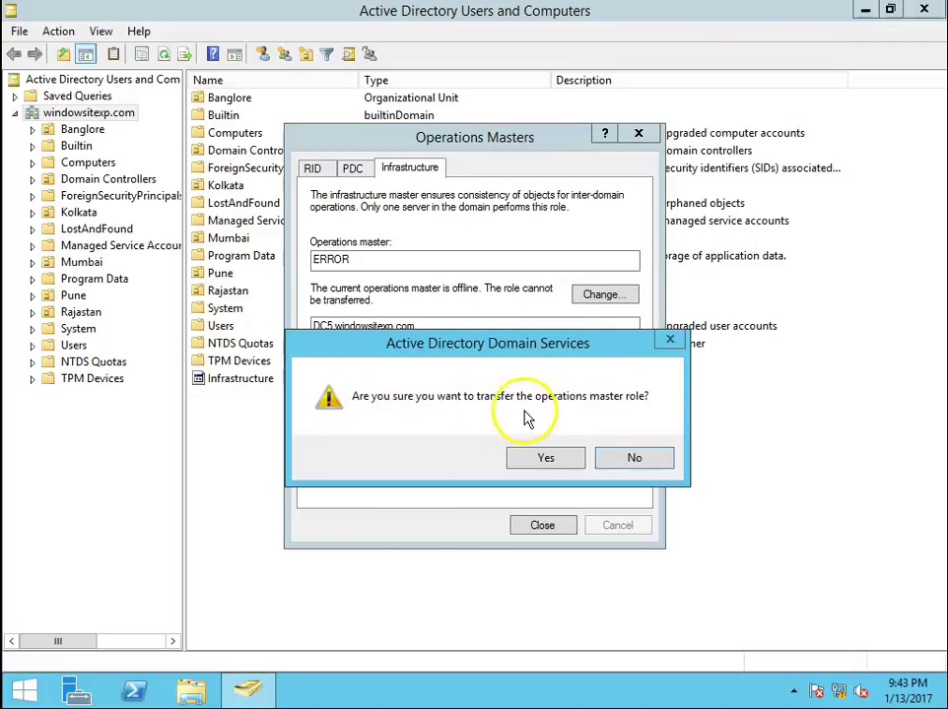
{"action": "left_click", "coordinate": [547, 459]}
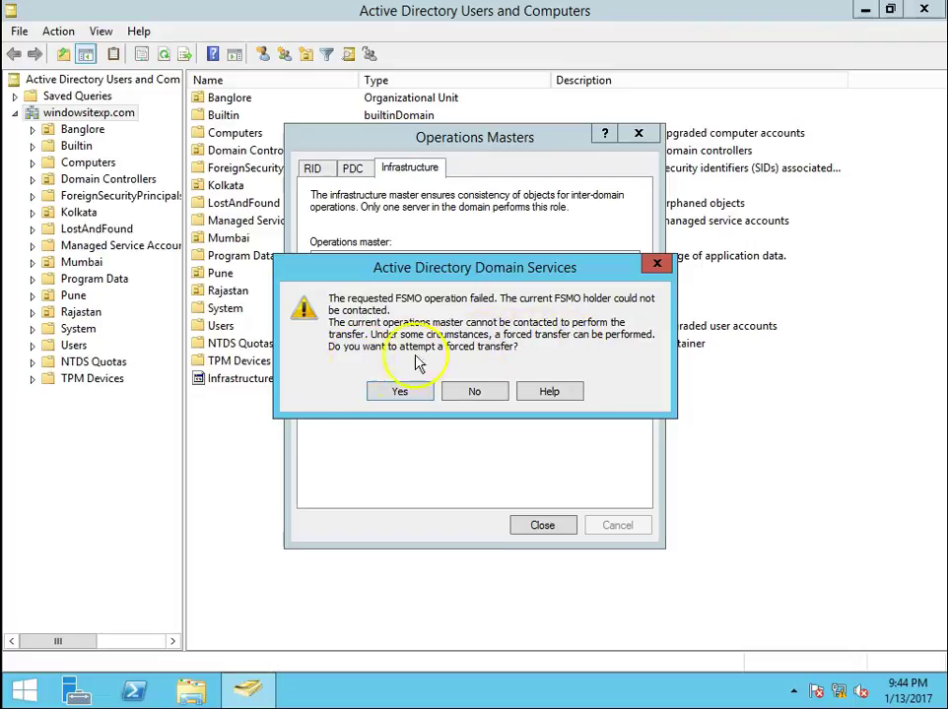
{"action": "left_click", "coordinate": [475, 392]}
{"action": "left_click", "coordinate": [543, 523]}
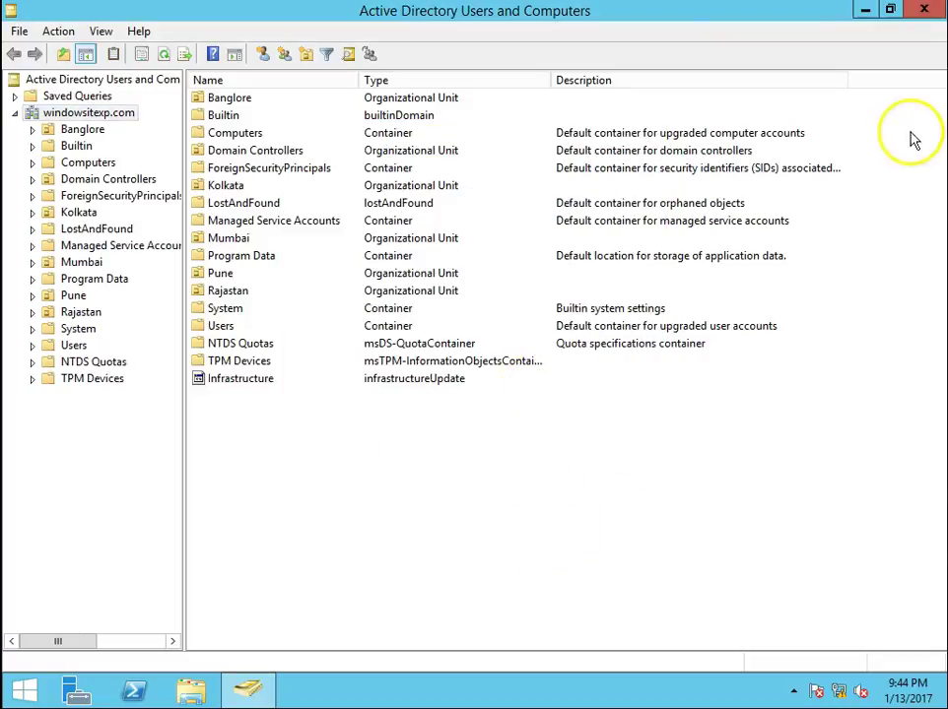
Step: Close ADUC, launch cmd from the Run box, and centre the console window
{"action": "left_click", "coordinate": [924, 8]}
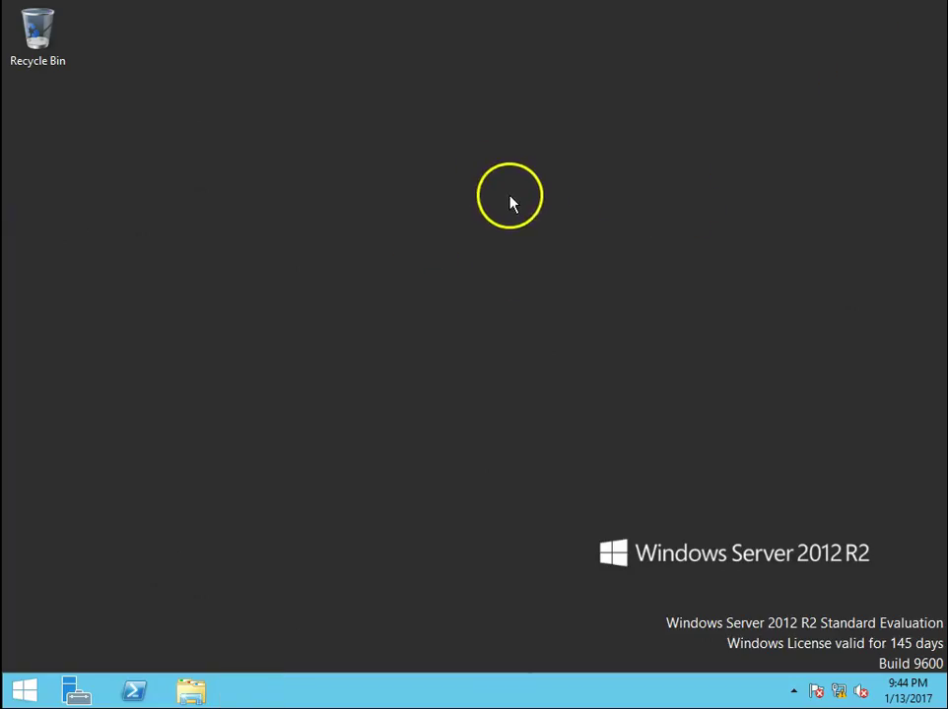
{"action": "key", "text": "super+r"}
{"action": "type", "text": "cmd"}
{"action": "key", "text": "Return"}
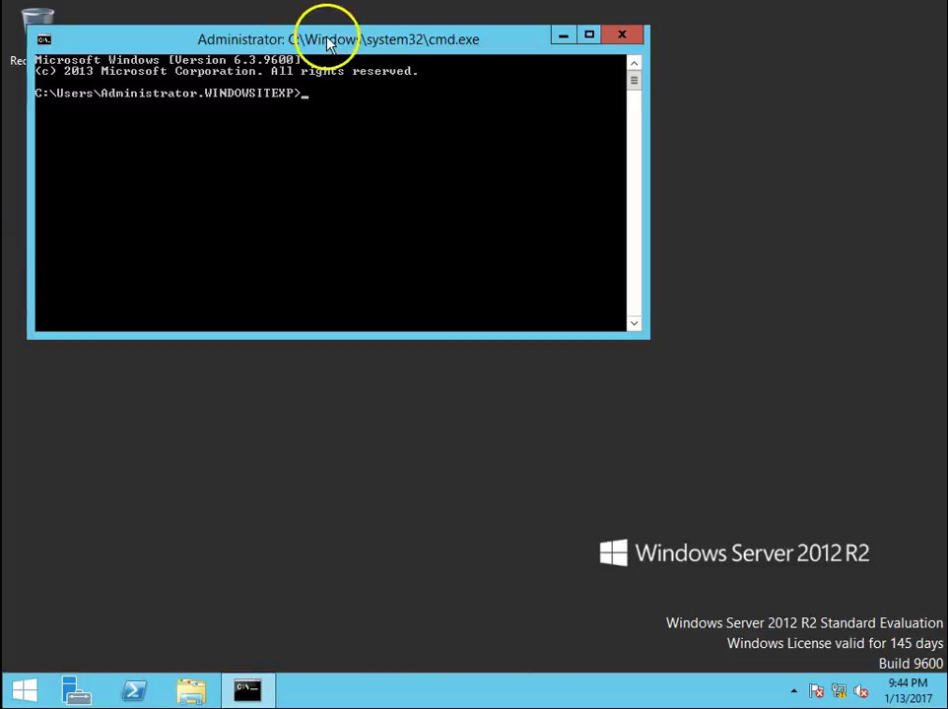
{"action": "left_click_drag", "start_coordinate": [326, 37], "coordinate": [363, 155]}
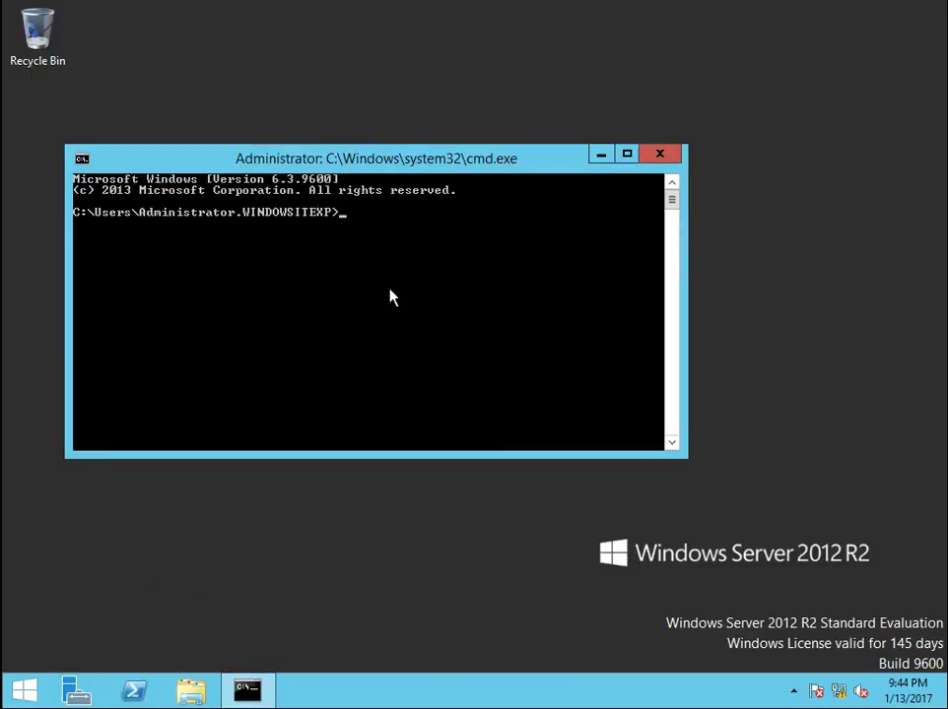
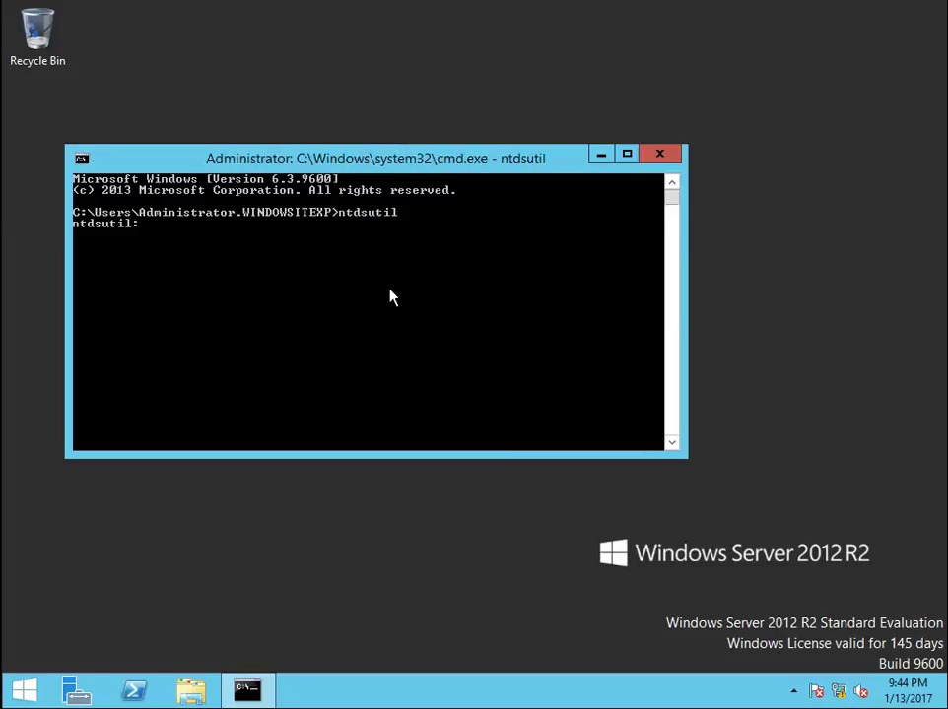
Step: Center the ntdsutil console and list all ntdsutil commands with ?, scrolling through the help
{"action": "left_click", "coordinate": [419, 269]}
{"action": "left_click_drag", "start_coordinate": [375, 165], "coordinate": [451, 190]}
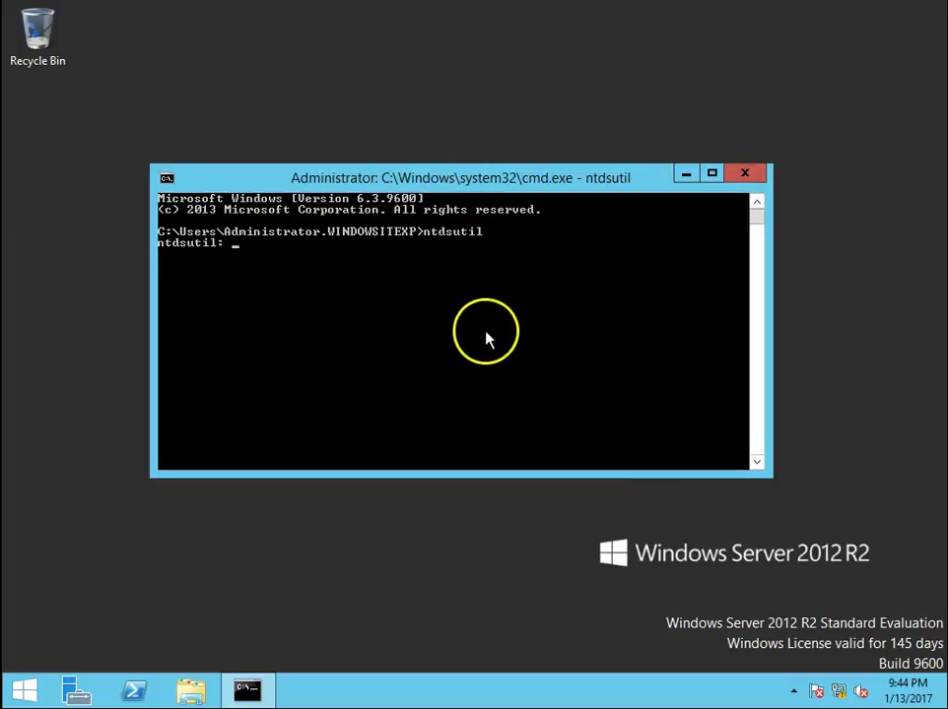
{"action": "type", "text": "?"}
{"action": "key", "text": "Return"}
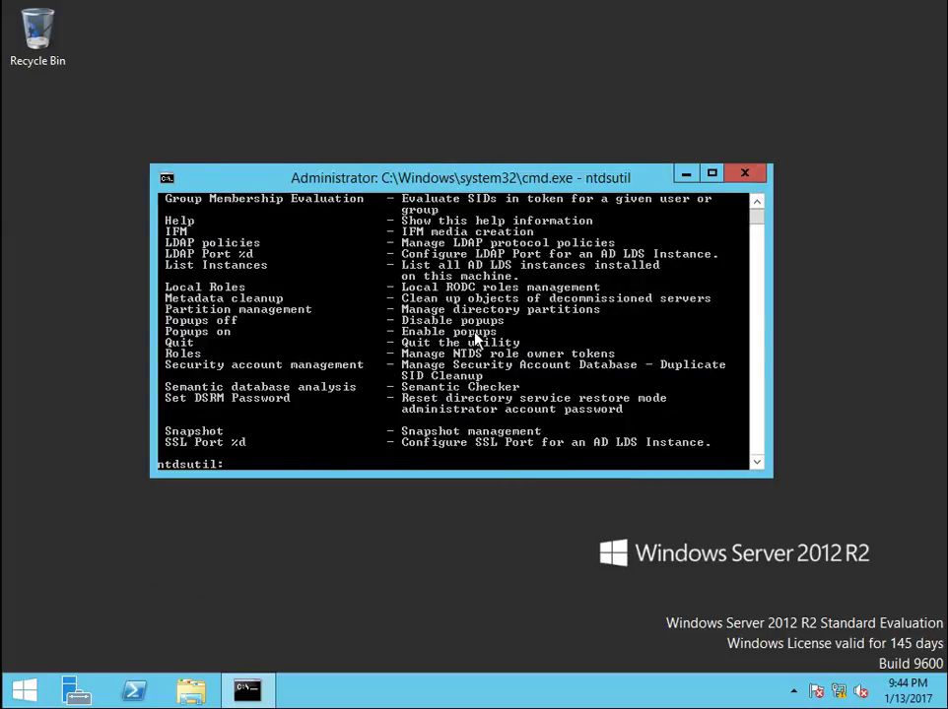
{"action": "scroll", "coordinate": [394, 345], "scroll_direction": "up", "scroll_amount": 6}
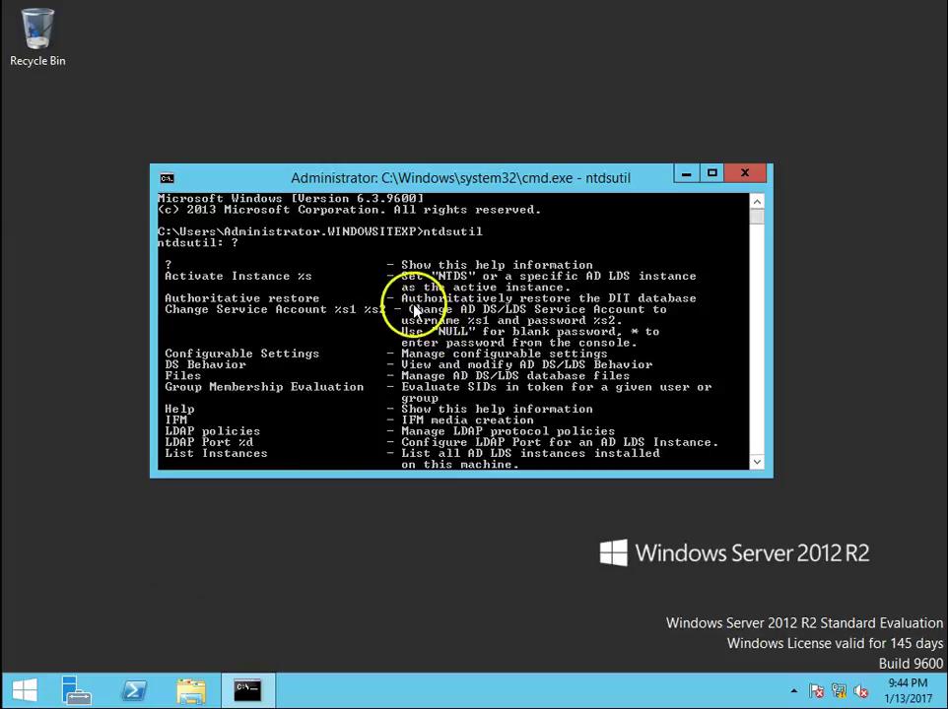
{"action": "scroll", "coordinate": [404, 304], "scroll_direction": "down", "scroll_amount": 2}
{"action": "scroll", "coordinate": [414, 310], "scroll_direction": "down", "scroll_amount": 3}
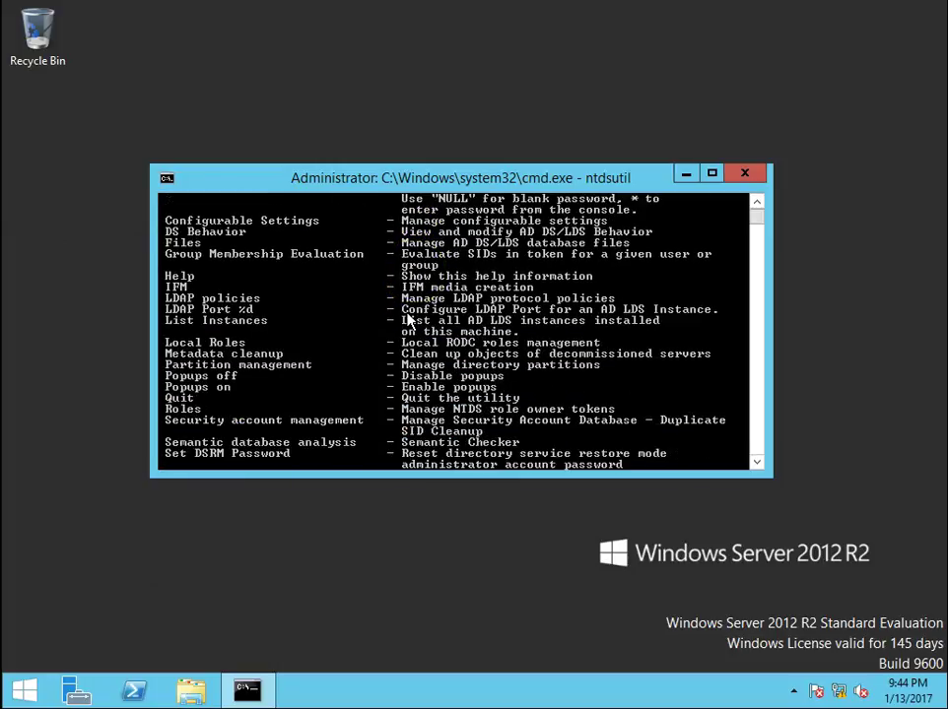
{"action": "scroll", "coordinate": [408, 320], "scroll_direction": "down", "scroll_amount": 2}
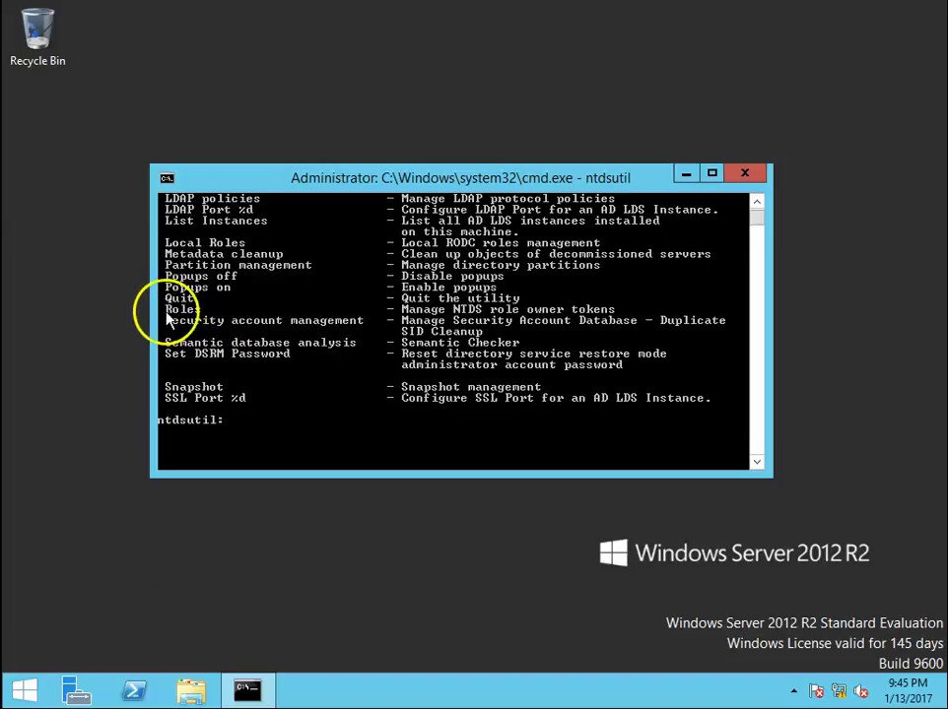
Step: Enter FSMO roles maintenance mode and list its available commands
{"action": "type", "text": "roles"}
{"action": "key", "text": "Return"}
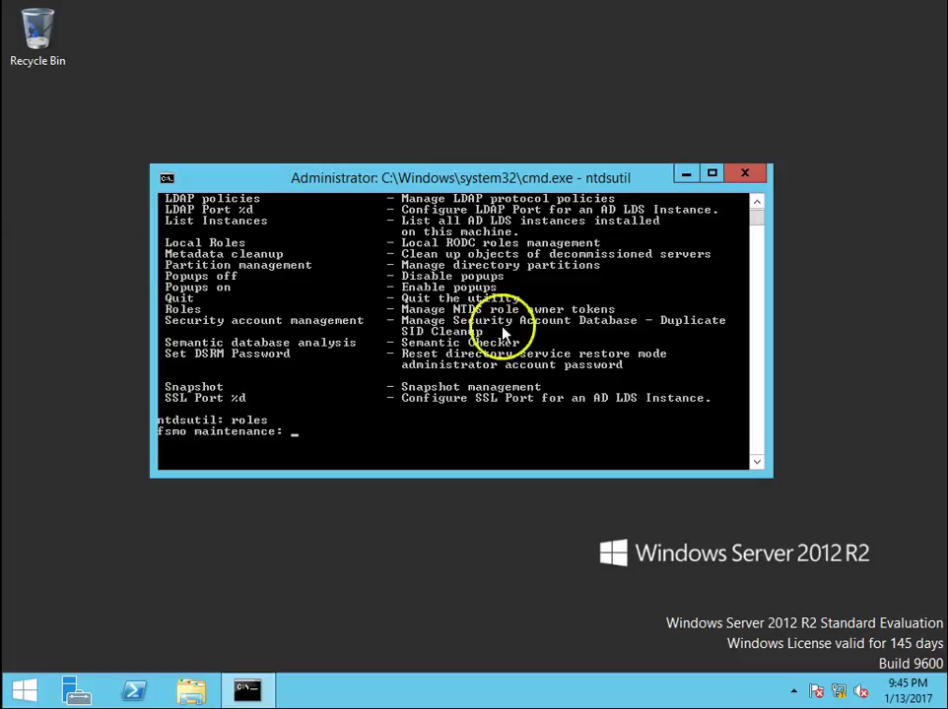
{"action": "type", "text": "?"}
{"action": "key", "text": "Return"}
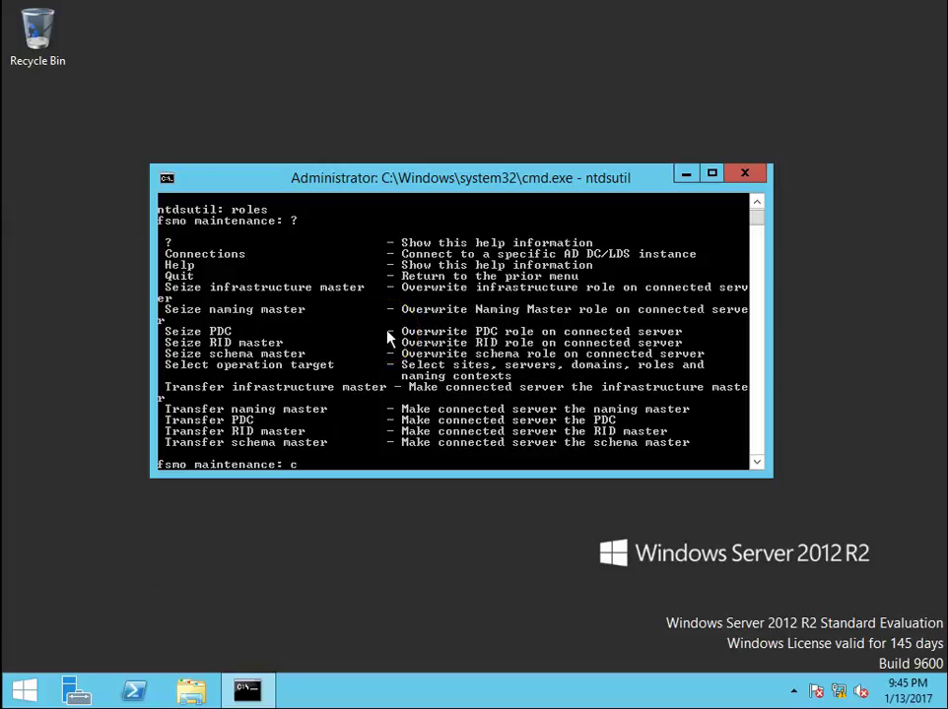
Step: Connect to server DC5, return to fsmo maintenance, and list its commands again
{"action": "type", "text": "nnections"}
{"action": "key", "text": "Return"}
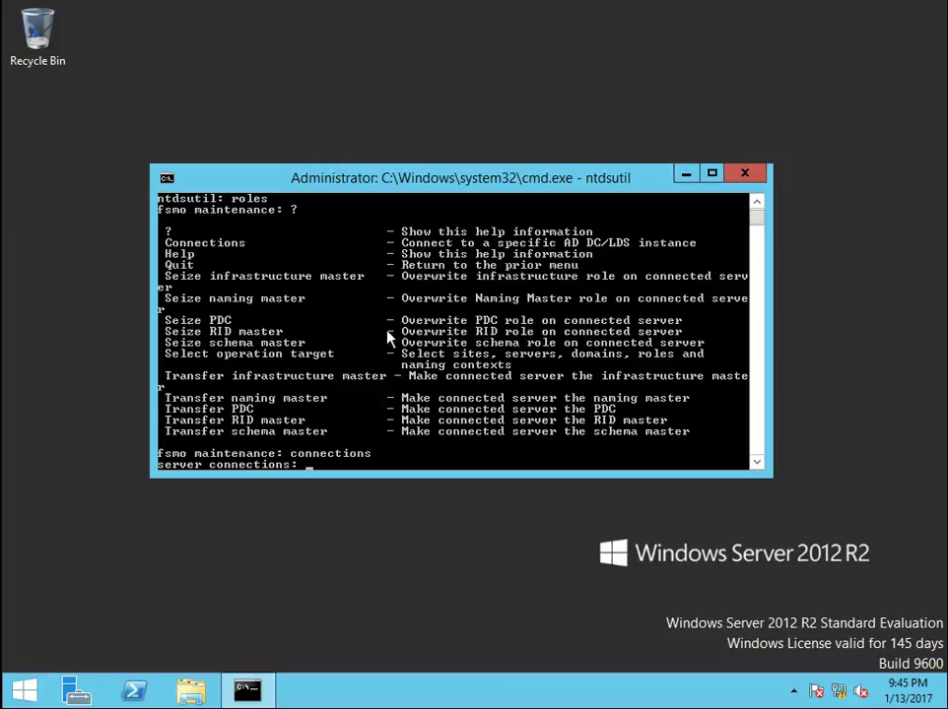
{"action": "type", "text": "connect to server"}
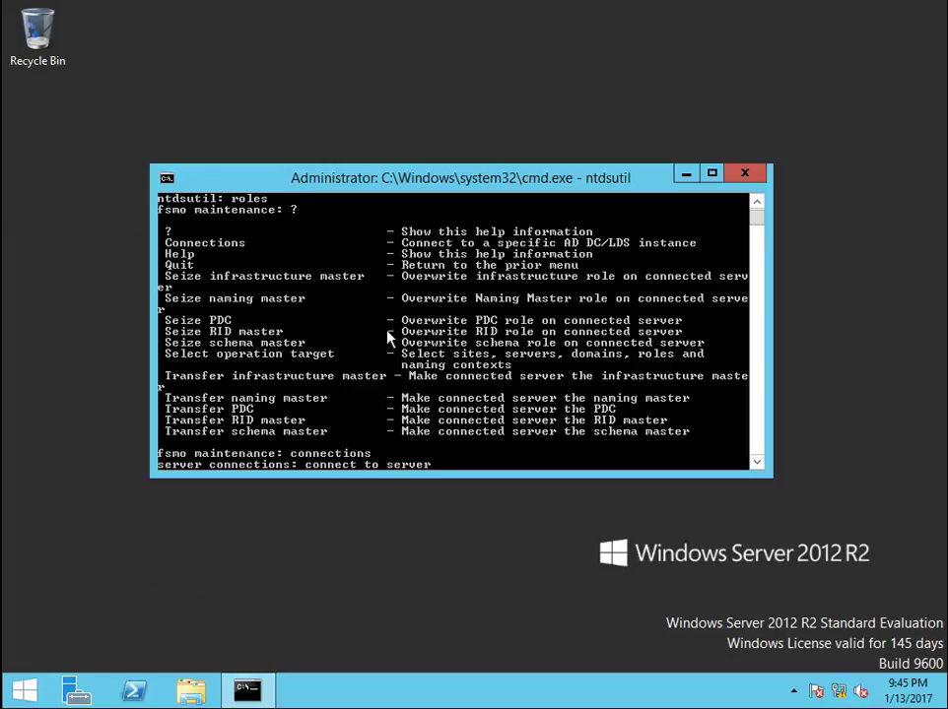
{"action": "type", "text": " DC5"}
{"action": "key", "text": "Return"}
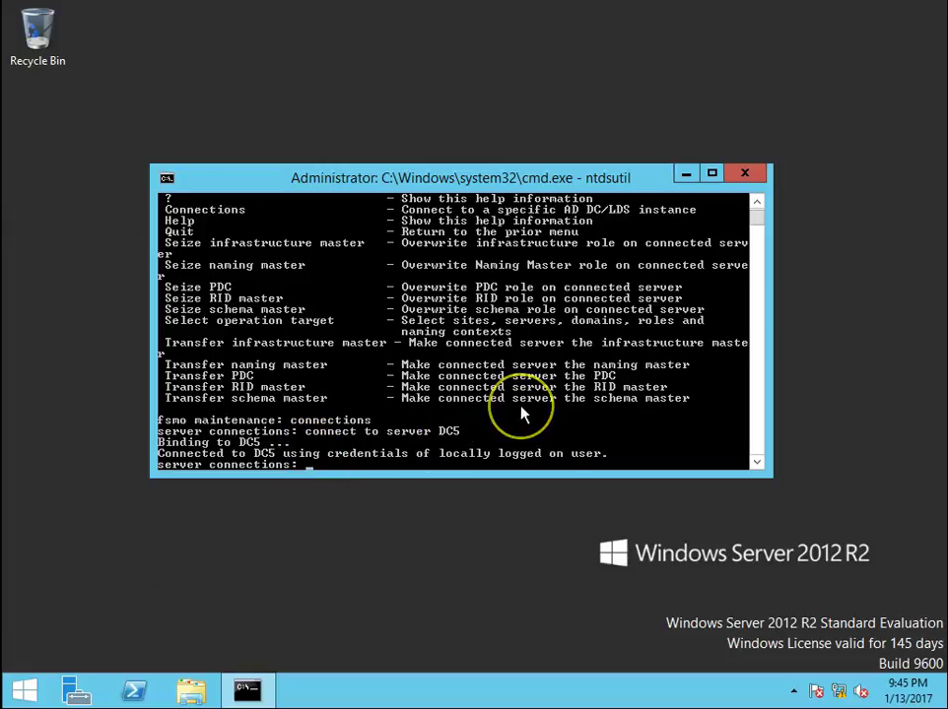
{"action": "type", "text": "q"}
{"action": "key", "text": "Return"}
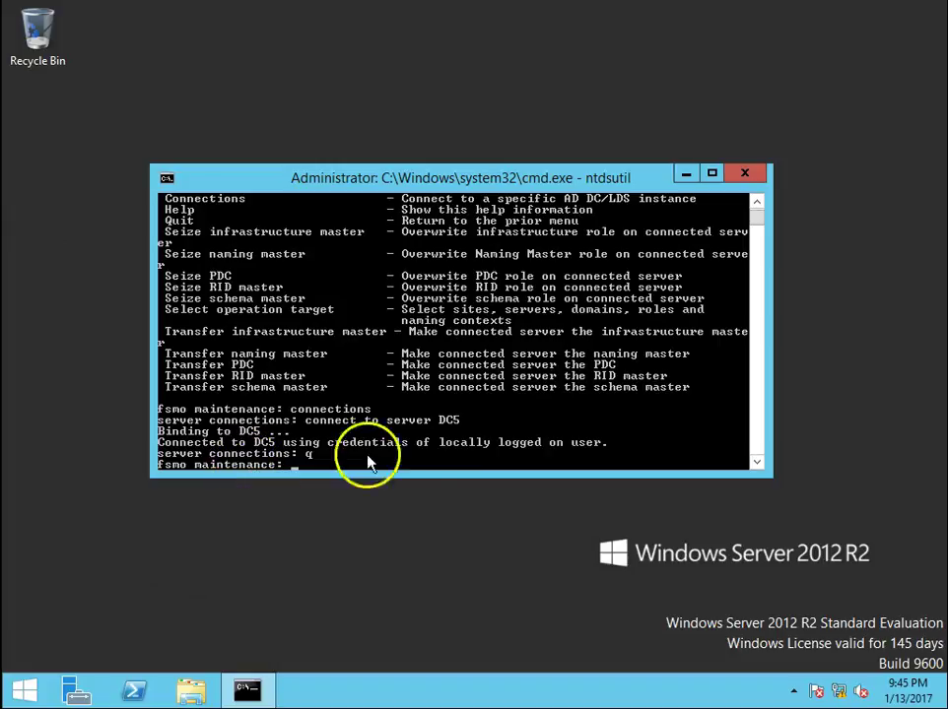
{"action": "type", "text": "?"}
{"action": "key", "text": "Return"}
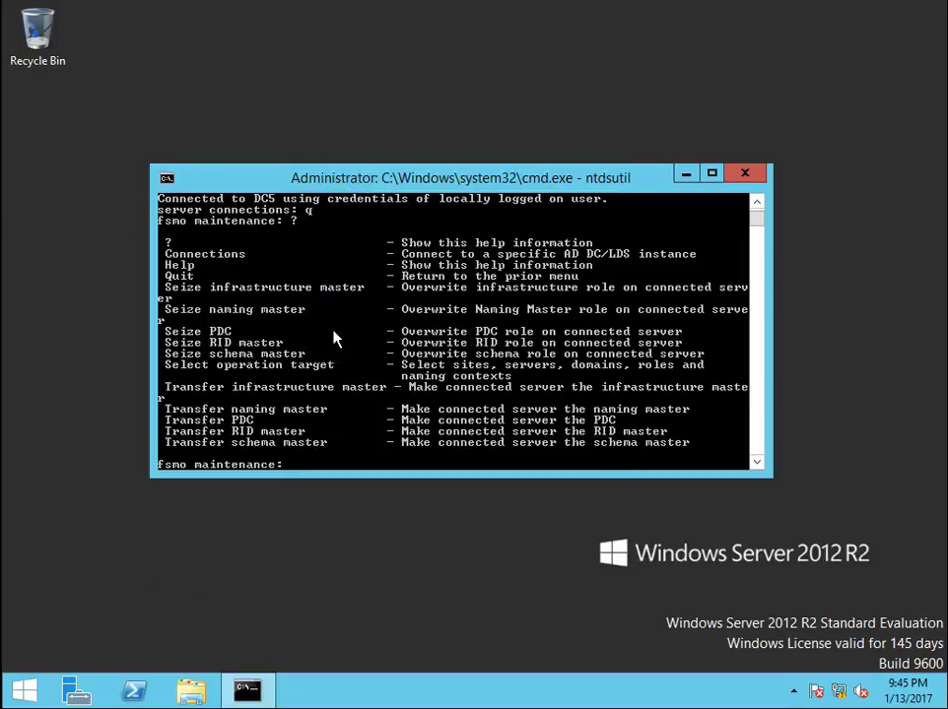
Step: Run 'seize PDC' and confirm that DC5 should seize the PDC role
{"action": "type", "text": "seise"}
{"action": "key", "text": "BackSpace"}
{"action": "key", "text": "BackSpace"}
{"action": "key", "text": "BackSpace"}
{"action": "type", "text": "ze PDC"}
{"action": "key", "text": "Return"}
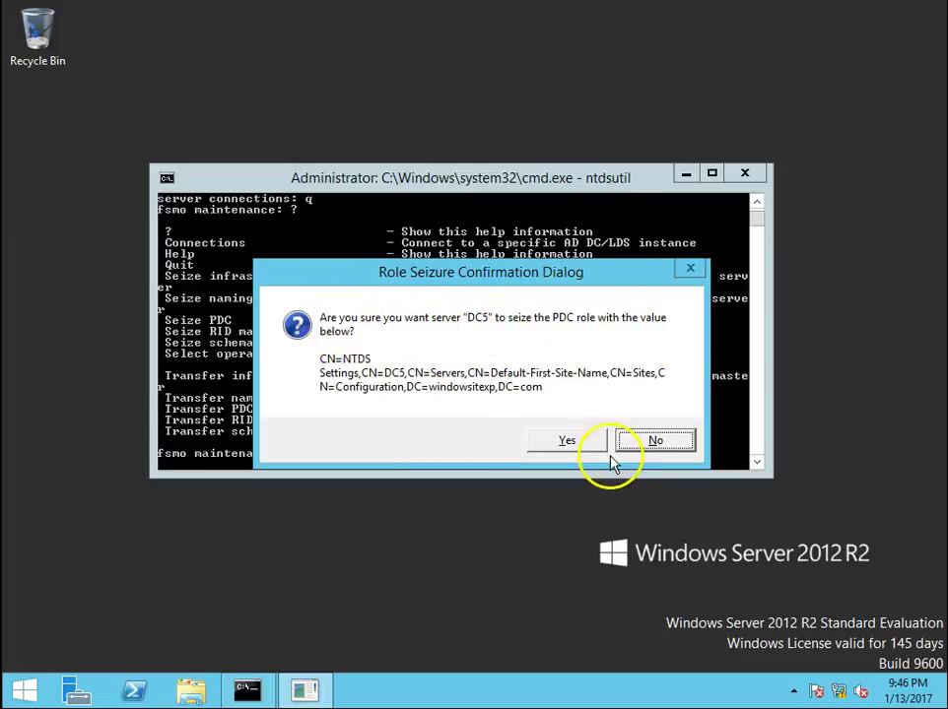
{"action": "left_click", "coordinate": [571, 444]}
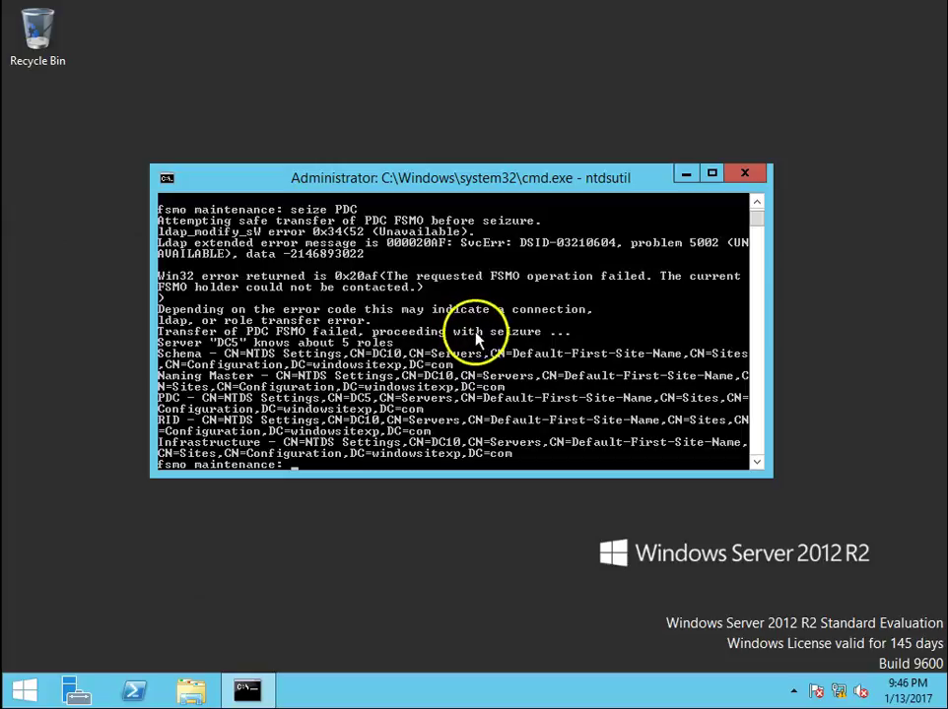
Step: Scroll the console output to review DC5 as PDC holder, with the other four roles on DC10
{"action": "scroll", "coordinate": [483, 338], "scroll_direction": "up", "scroll_amount": 3}
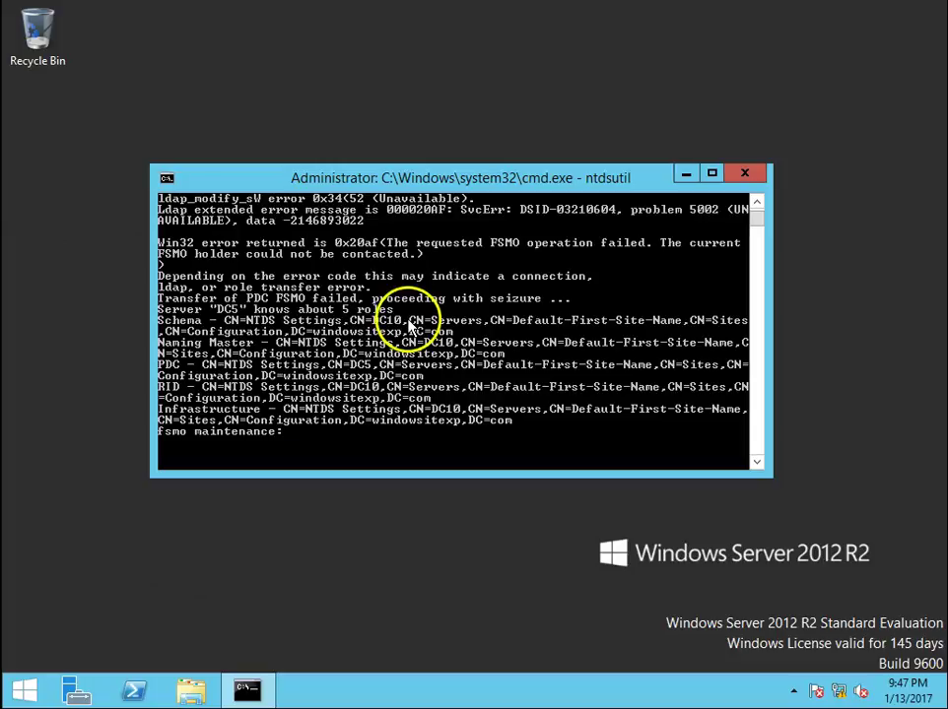
{"action": "scroll", "coordinate": [409, 323], "scroll_direction": "up", "scroll_amount": 1}
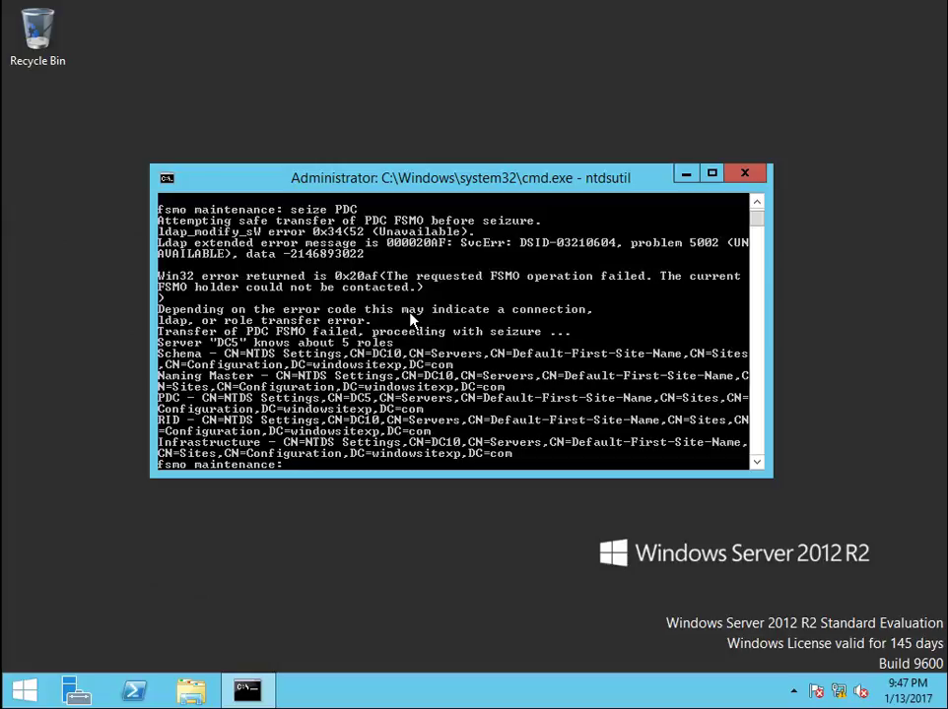
{"action": "scroll", "coordinate": [412, 319], "scroll_direction": "down", "scroll_amount": 2}
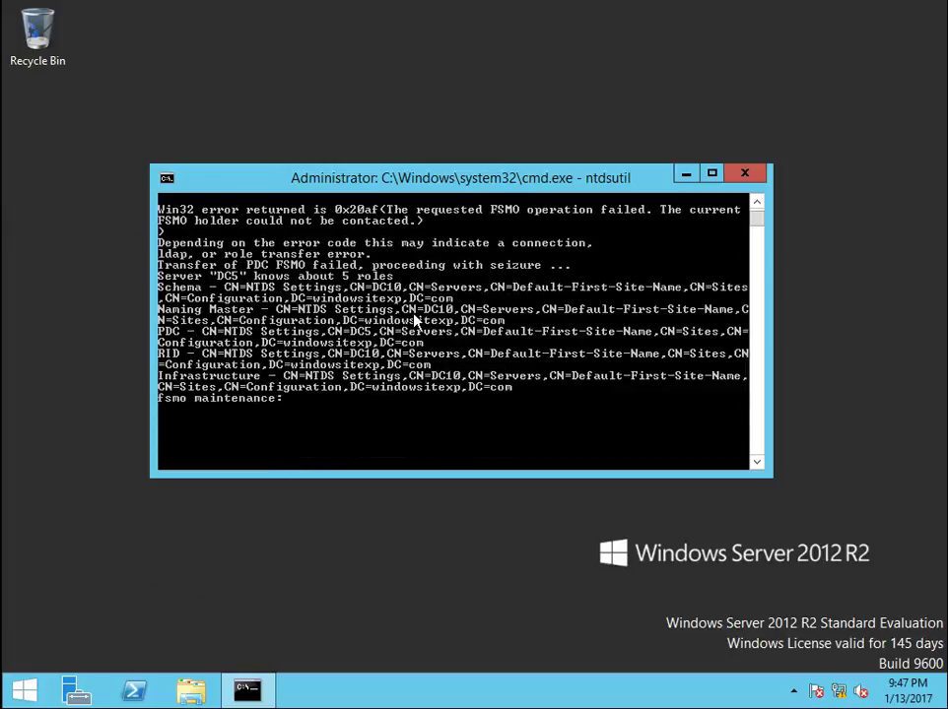
Step: Open a new Command Prompt and run netdom query fsmo to list role holders
{"action": "key", "text": "super+r"}
{"action": "type", "text": "cmd"}
{"action": "key", "text": "Return"}
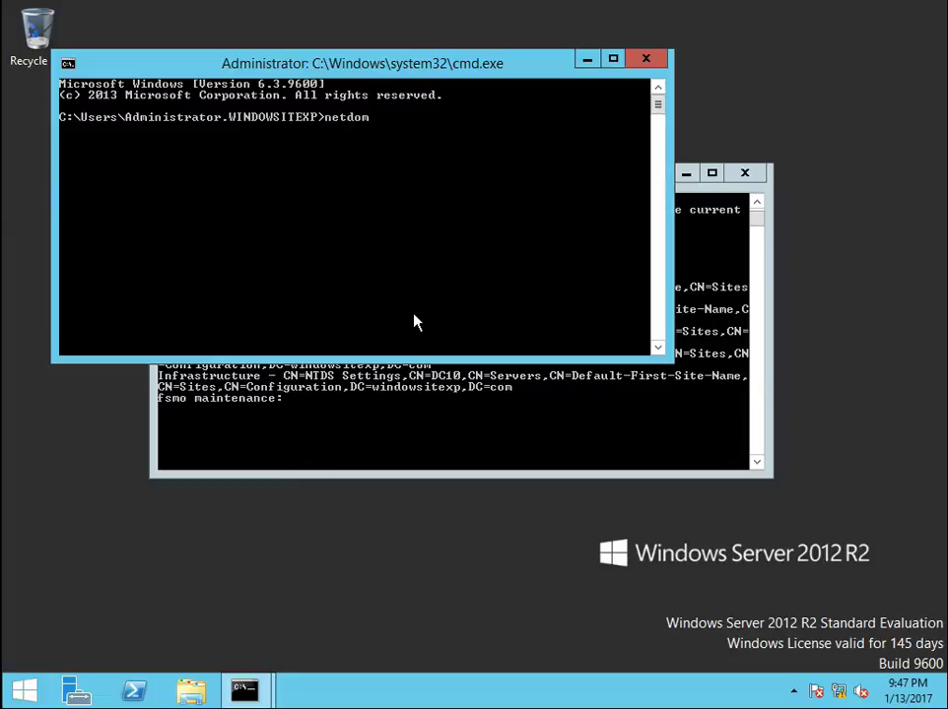
{"action": "type", "text": "netdom query fsmo"}
{"action": "key", "text": "Return"}
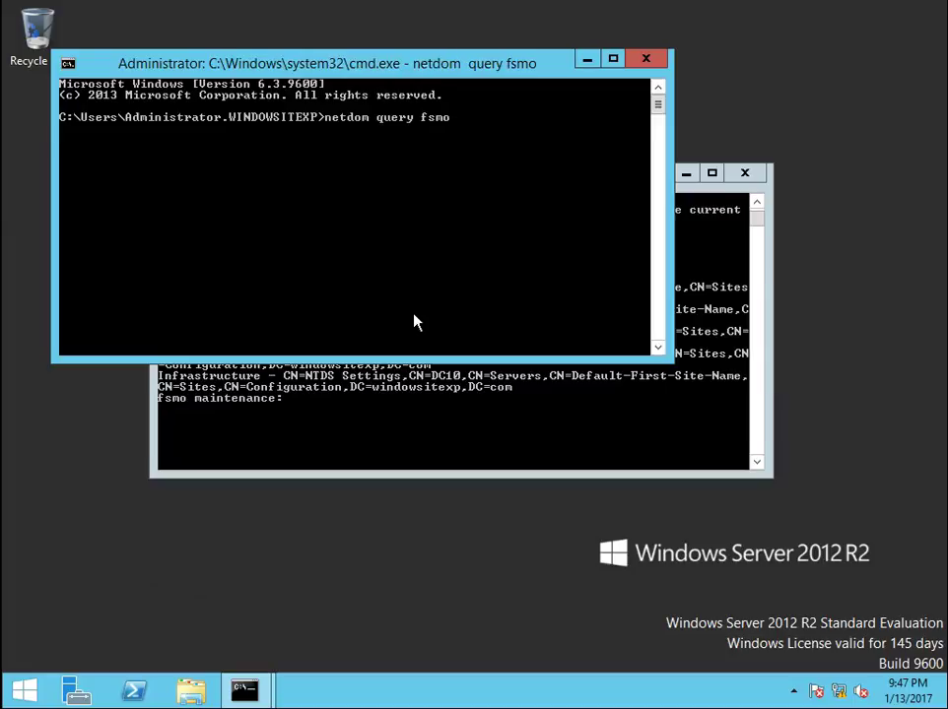
Step: Bring the ntdsutil console back to the front
{"action": "left_click", "coordinate": [421, 281]}
{"action": "left_click", "coordinate": [599, 214]}
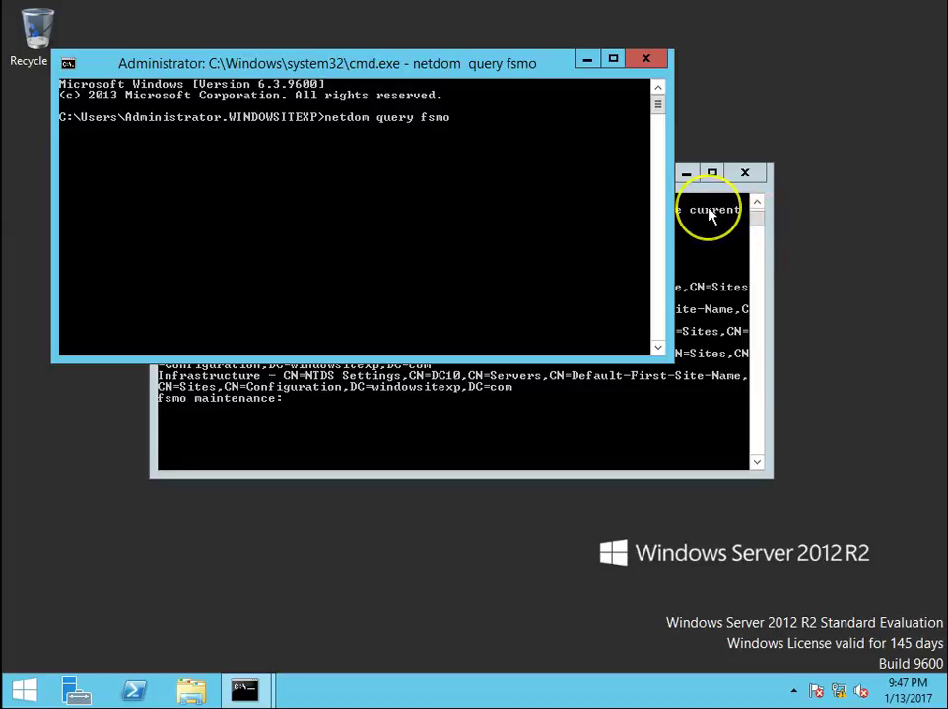
{"action": "left_click", "coordinate": [558, 309]}
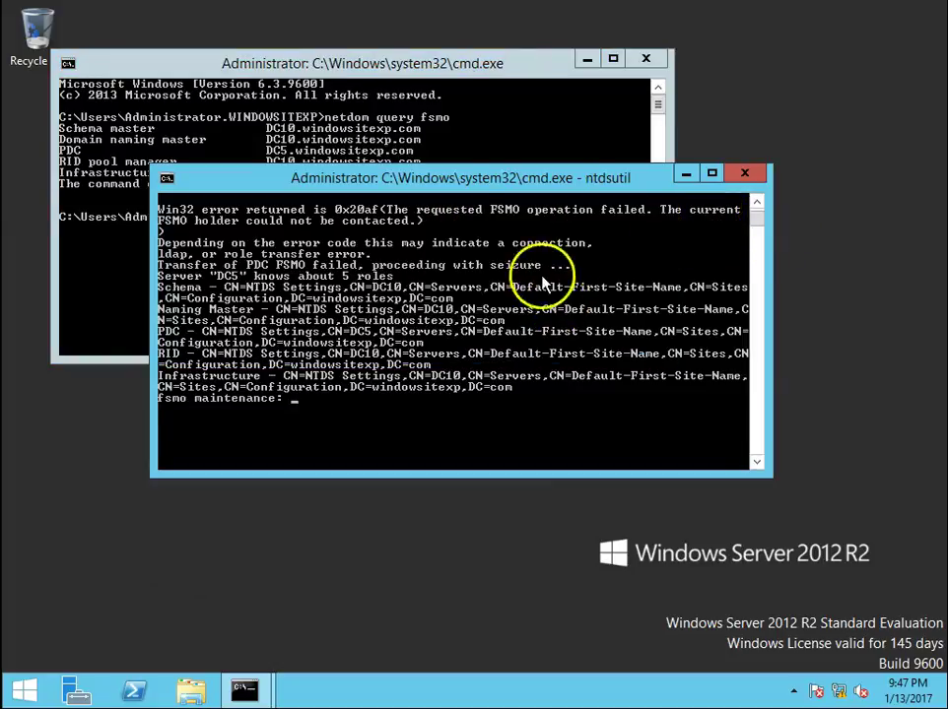
Step: Move ntdsutil lower and mark the netdom line showing DC5 as PDC holder
{"action": "left_click_drag", "start_coordinate": [349, 185], "coordinate": [317, 212]}
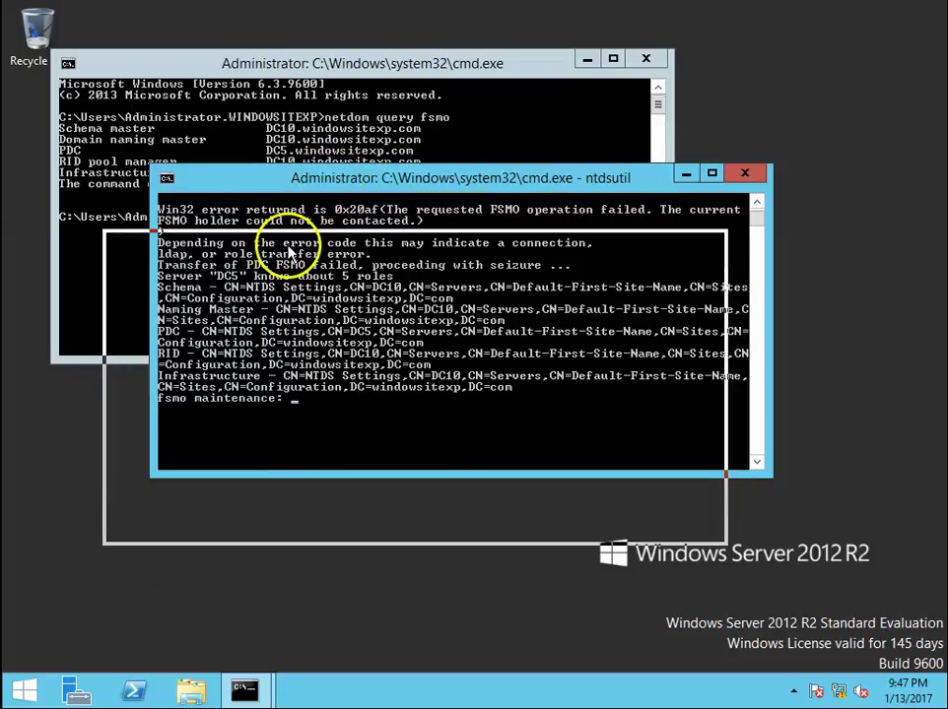
{"action": "right_click", "coordinate": [103, 161]}
{"action": "left_click", "coordinate": [105, 173]}
{"action": "left_click_drag", "start_coordinate": [61, 152], "coordinate": [414, 157]}
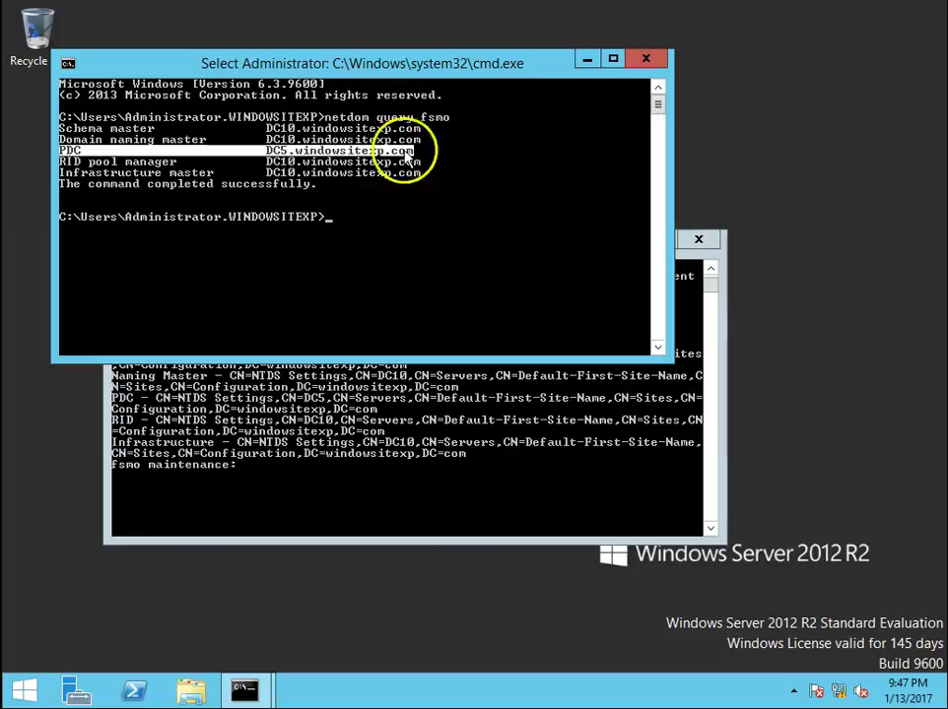
Step: Mark and copy the five role-holder lines from the ntdsutil output
{"action": "left_click", "coordinate": [387, 438]}
{"action": "scroll", "coordinate": [529, 404], "scroll_direction": "up", "scroll_amount": 3}
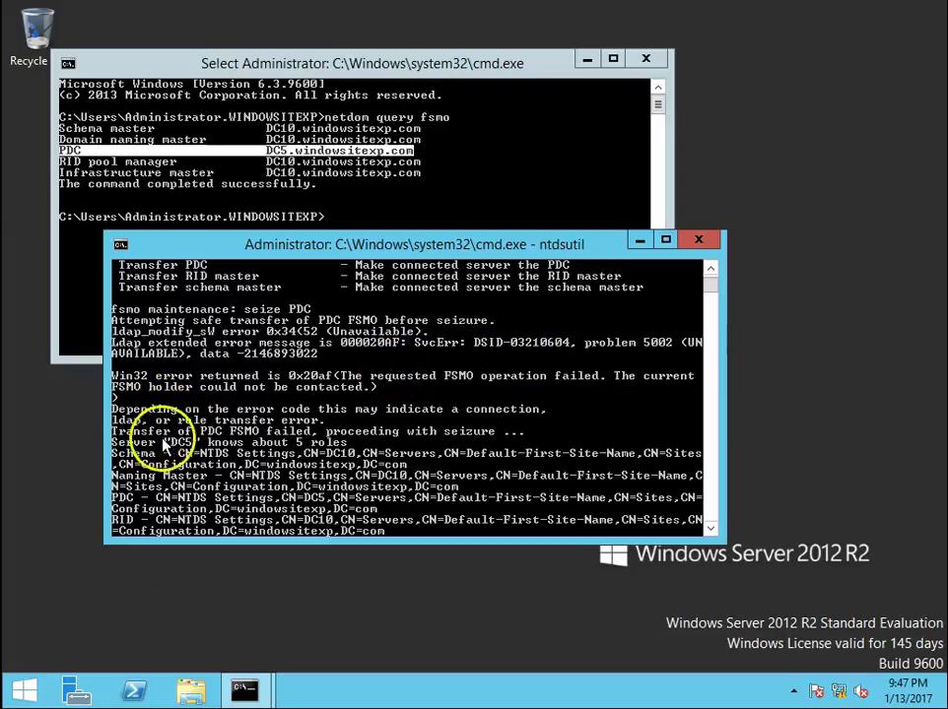
{"action": "right_click", "coordinate": [203, 435]}
{"action": "left_click", "coordinate": [230, 440]}
{"action": "left_click_drag", "start_coordinate": [111, 431], "coordinate": [535, 441]}
{"action": "scroll", "coordinate": [535, 440], "scroll_direction": "down", "scroll_amount": 1}
{"action": "left_click_drag", "start_coordinate": [112, 421], "coordinate": [698, 490]}
{"action": "scroll", "coordinate": [567, 514], "scroll_direction": "down", "scroll_amount": 1}
{"action": "right_click", "coordinate": [698, 489]}
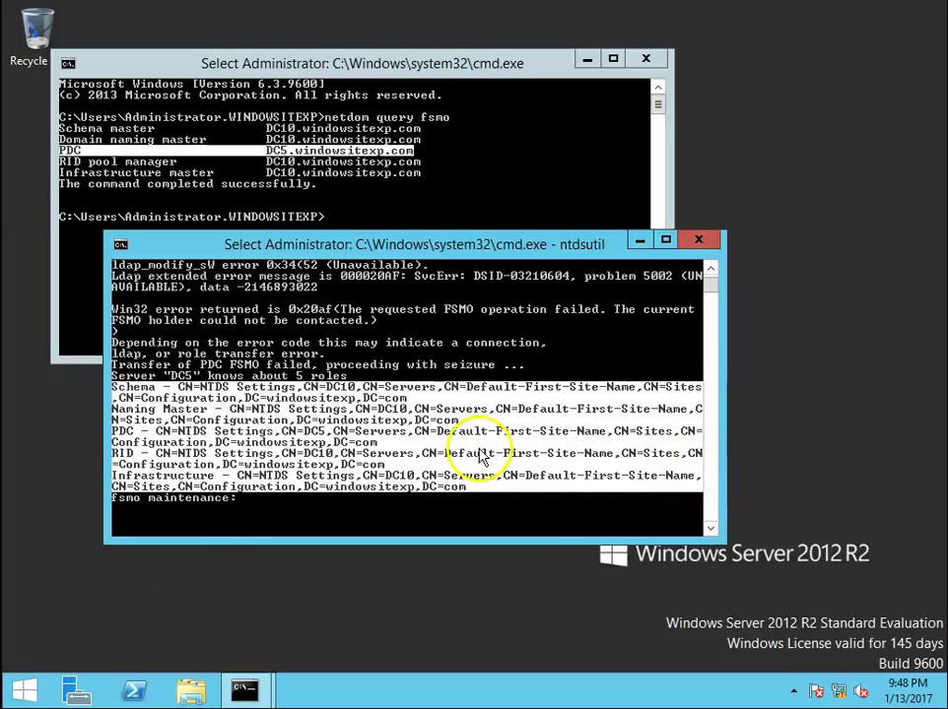
{"action": "left_click", "coordinate": [477, 445]}
Step: Clear the stray input and list the fsmo maintenance commands
{"action": "key", "text": "Escape"}
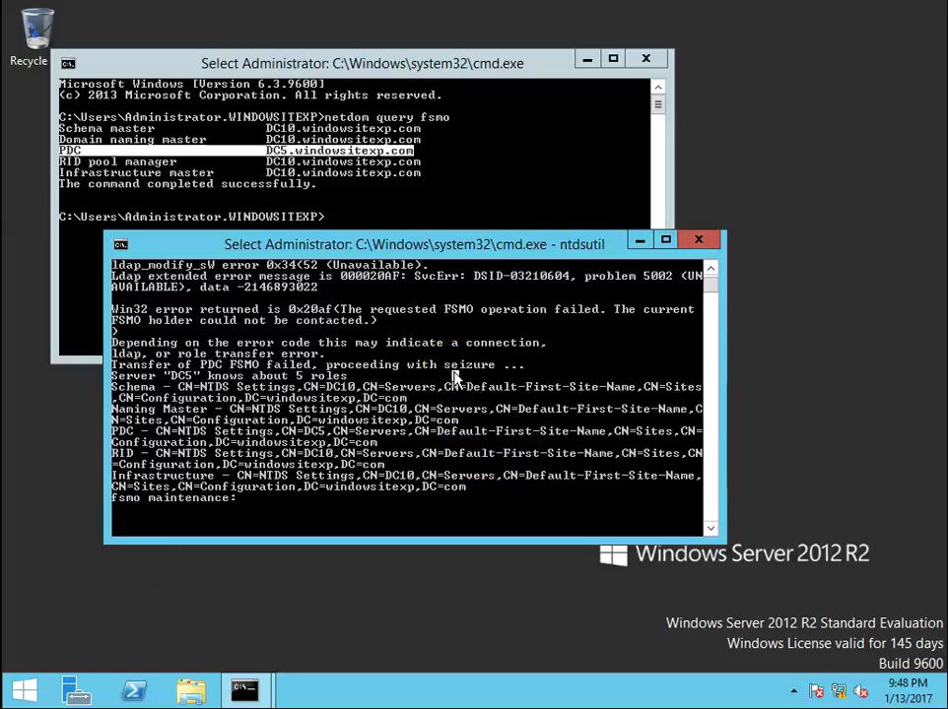
{"action": "type", "text": "seize PDC"}
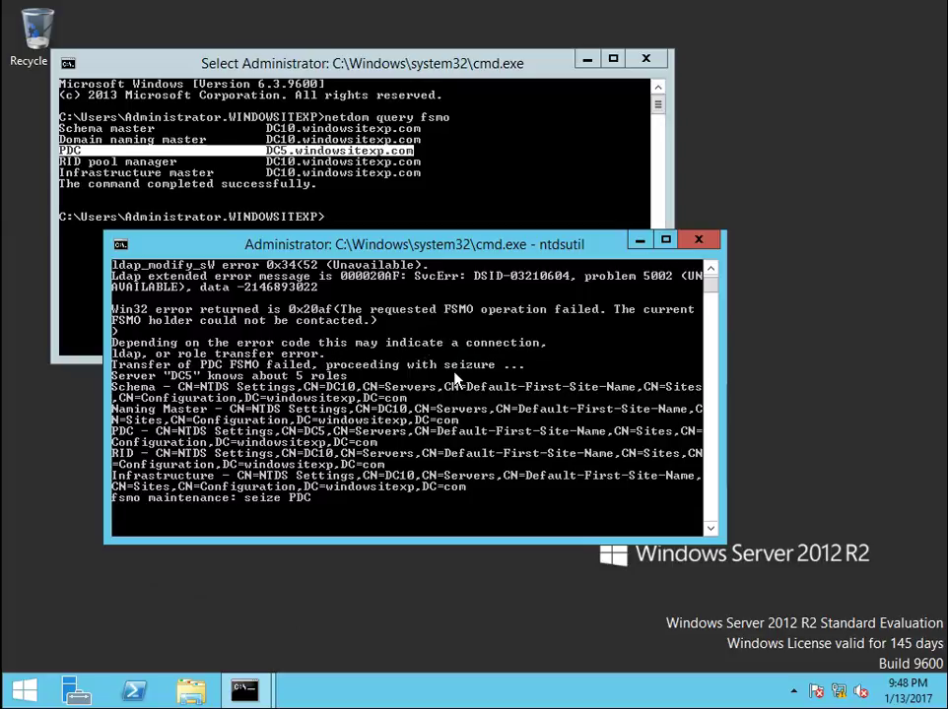
{"action": "key", "text": "BackSpace"}
{"action": "key", "text": "BackSpace"}
{"action": "key", "text": "BackSpace"}
{"action": "key", "text": "BackSpace"}
{"action": "key", "text": "BackSpace"}
{"action": "key", "text": "BackSpace"}
{"action": "key", "text": "BackSpace"}
{"action": "key", "text": "BackSpace"}
{"action": "key", "text": "BackSpace"}
{"action": "type", "text": "?"}
{"action": "key", "text": "Return"}
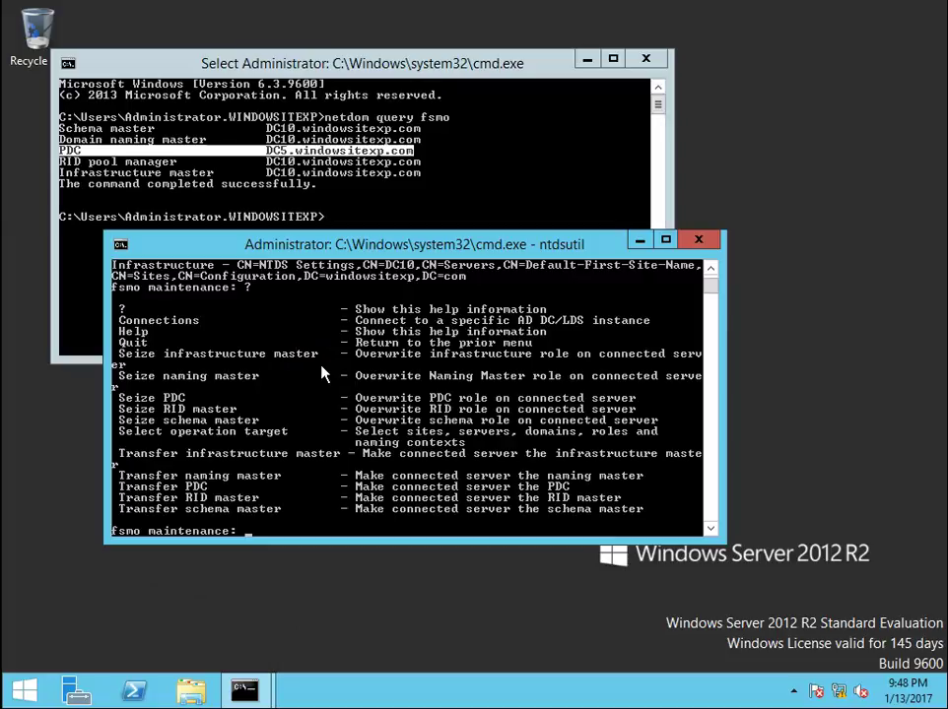
Step: Run 'seize RID Master' and confirm the seizure onto DC5
{"action": "type", "text": "?"}
{"action": "key", "text": "BackSpace"}
{"action": "type", "text": "seize RID Master"}
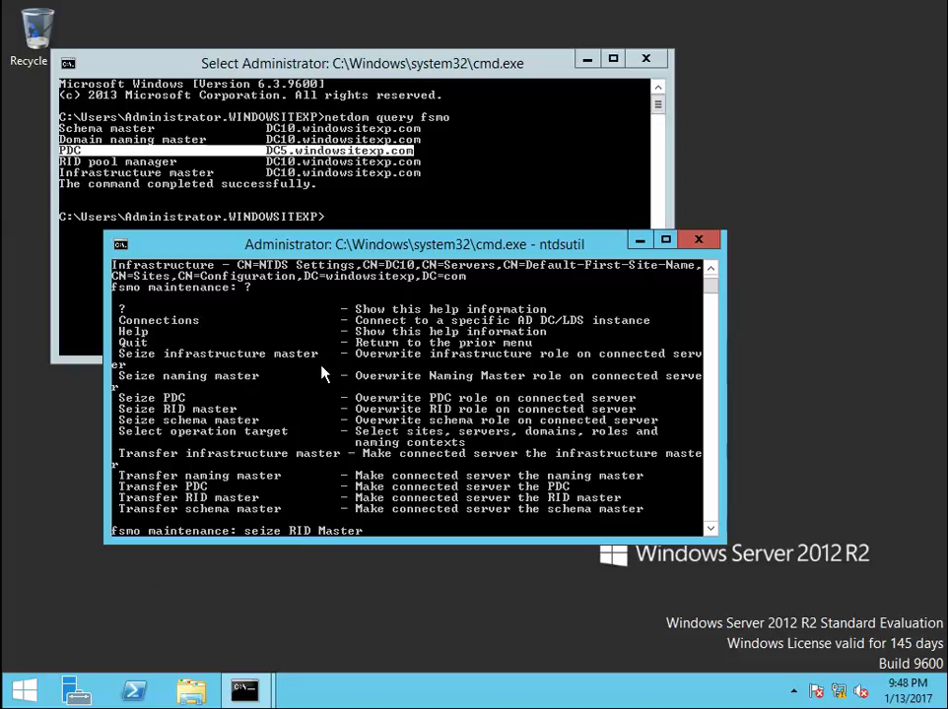
{"action": "key", "text": "Return"}
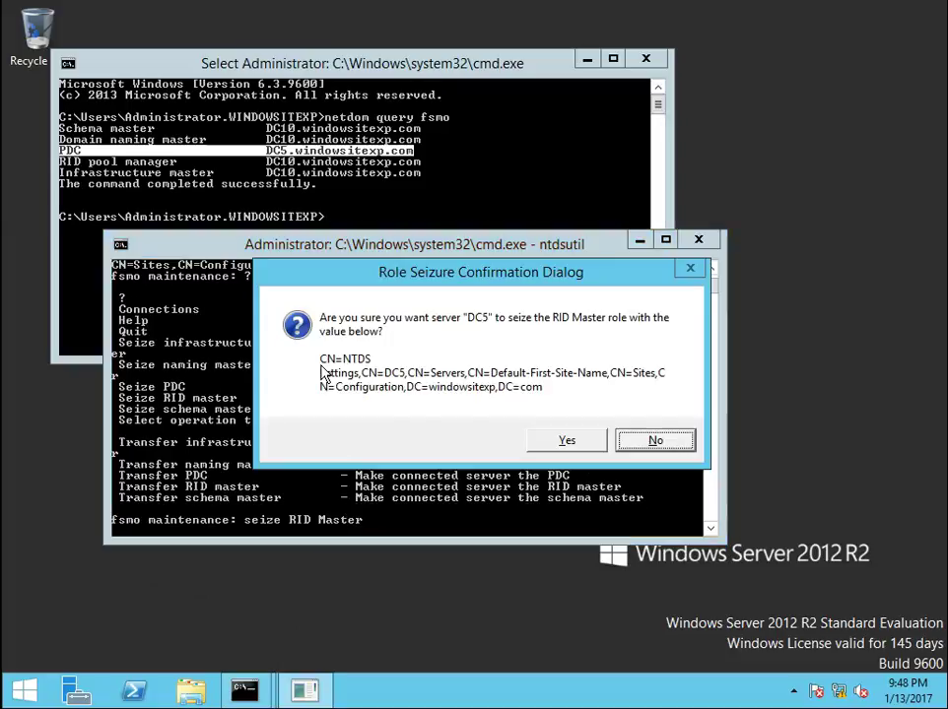
{"action": "key", "text": "Left"}
{"action": "key", "text": "Return"}
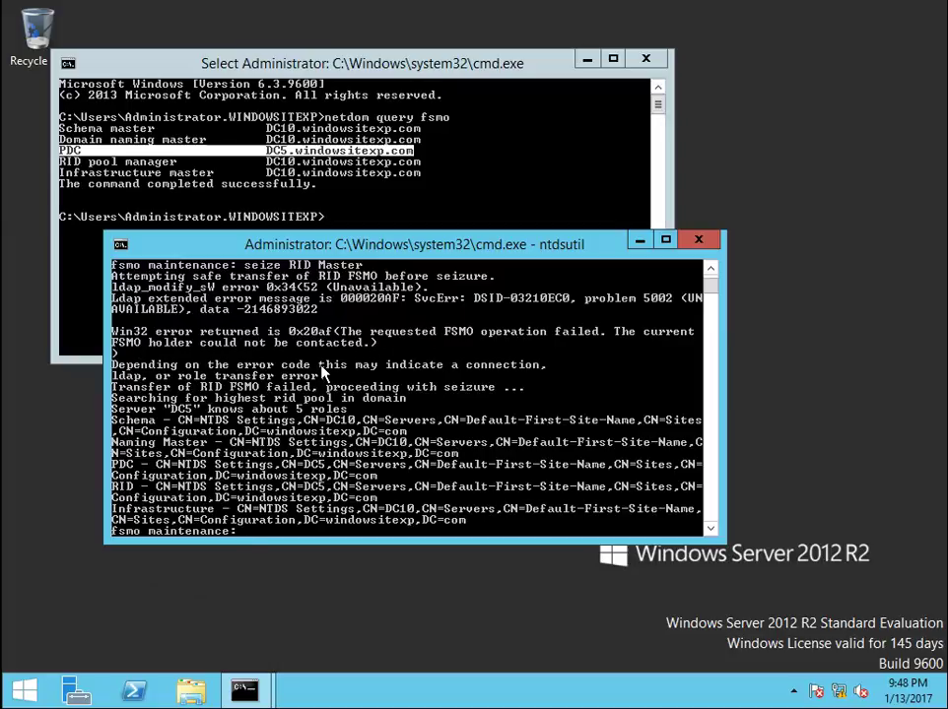
Step: Rerun netdom query fsmo in the other console, then bring ntdsutil forward, placed lower
{"action": "left_click", "coordinate": [392, 161]}
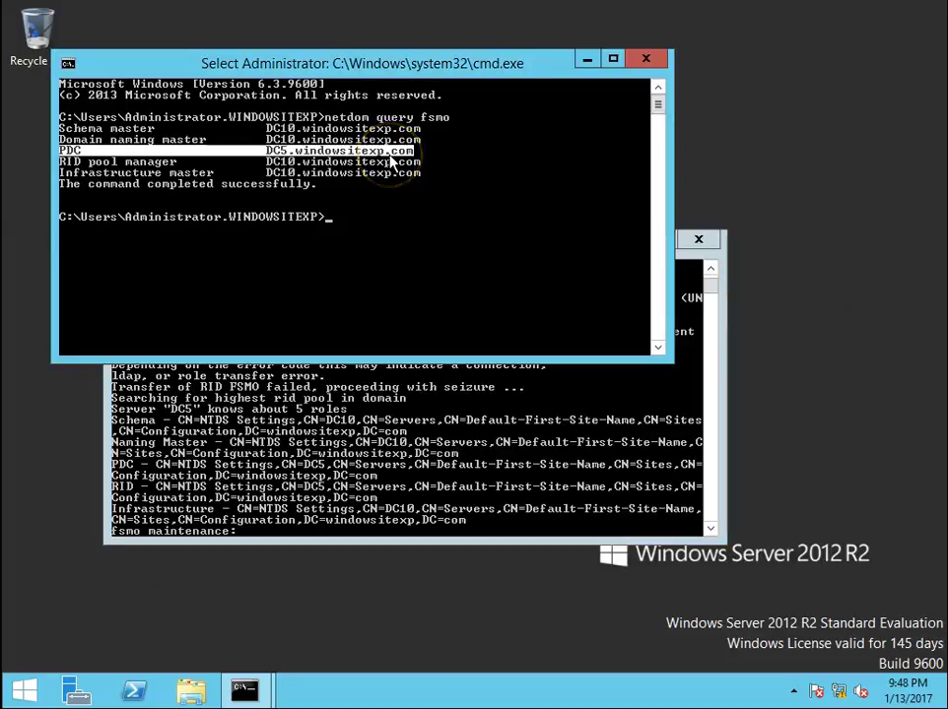
{"action": "key", "text": "Up"}
{"action": "key", "text": "Return"}
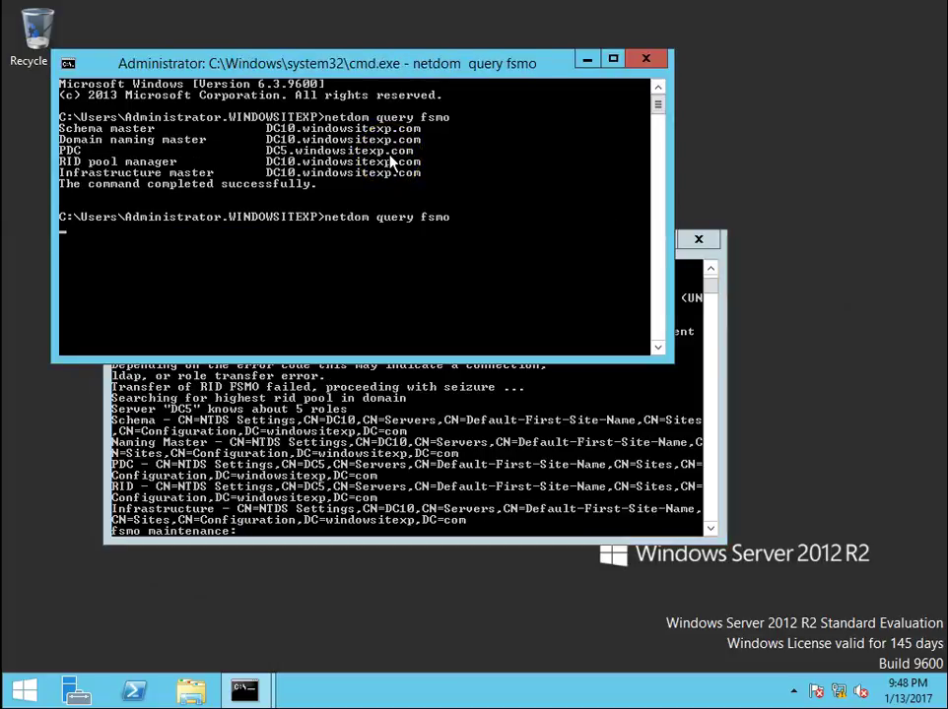
{"action": "left_click", "coordinate": [524, 391]}
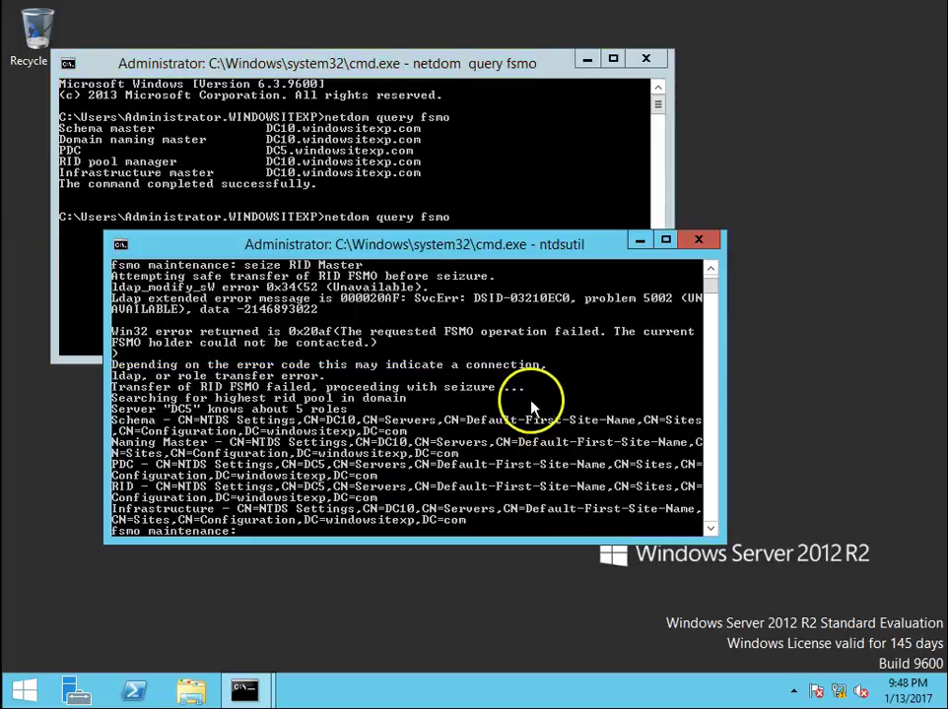
{"action": "left_click_drag", "start_coordinate": [414, 254], "coordinate": [424, 348]}
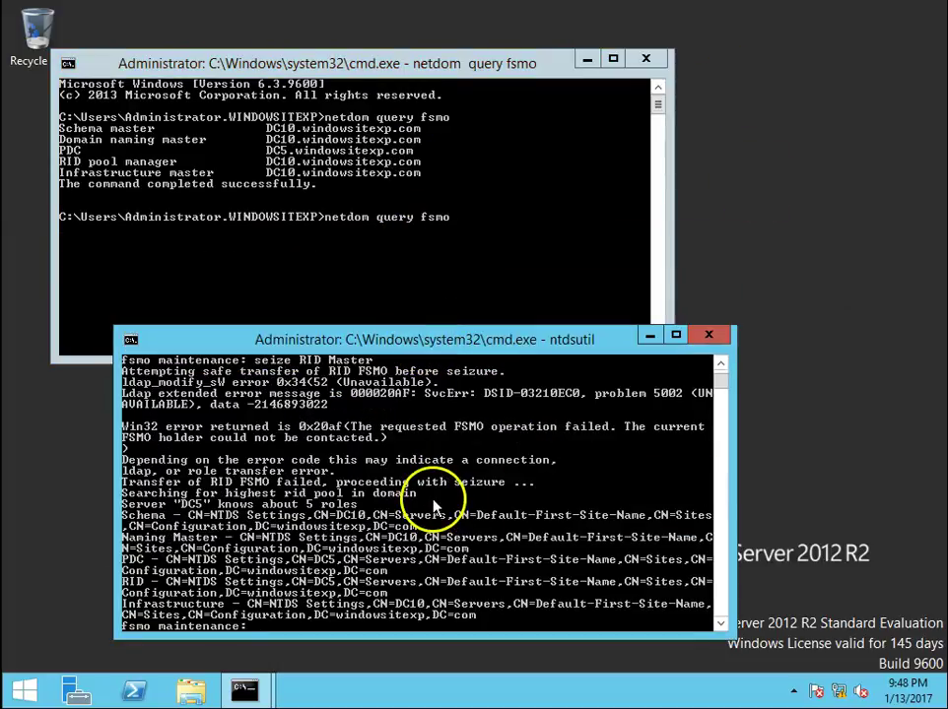
Step: Clear the recalled command and list the fsmo maintenance commands
{"action": "key", "text": "Up"}
{"action": "key", "text": "BackSpace"}
{"action": "key", "text": "BackSpace"}
{"action": "key", "text": "BackSpace"}
{"action": "key", "text": "BackSpace"}
{"action": "key", "text": "BackSpace"}
{"action": "key", "text": "BackSpace"}
{"action": "key", "text": "BackSpace"}
{"action": "key", "text": "BackSpace"}
{"action": "key", "text": "BackSpace"}
{"action": "key", "text": "BackSpace"}
{"action": "key", "text": "BackSpace"}
{"action": "key", "text": "BackSpace"}
{"action": "key", "text": "BackSpace"}
{"action": "key", "text": "BackSpace"}
{"action": "key", "text": "BackSpace"}
{"action": "key", "text": "BackSpace"}
{"action": "type", "text": "?"}
{"action": "key", "text": "Return"}
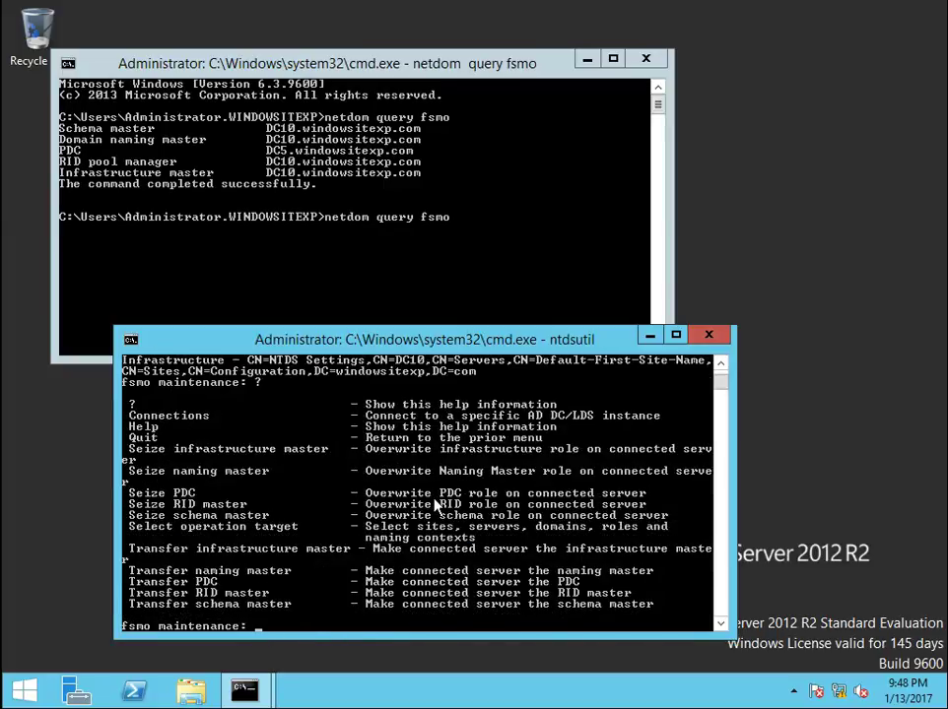
Step: Run 'seize schema master' and confirm the seizure onto DC5
{"action": "type", "text": "de"}
{"action": "key", "text": "BackSpace"}
{"action": "key", "text": "BackSpace"}
{"action": "type", "text": "seize"}
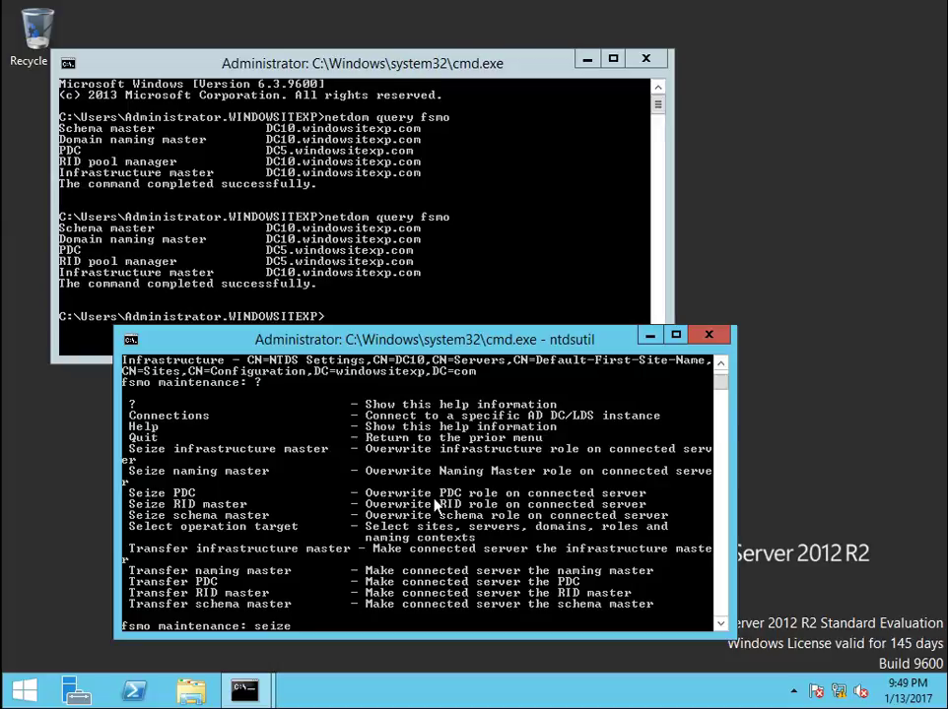
{"action": "type", "text": " schema master"}
{"action": "key", "text": "Return"}
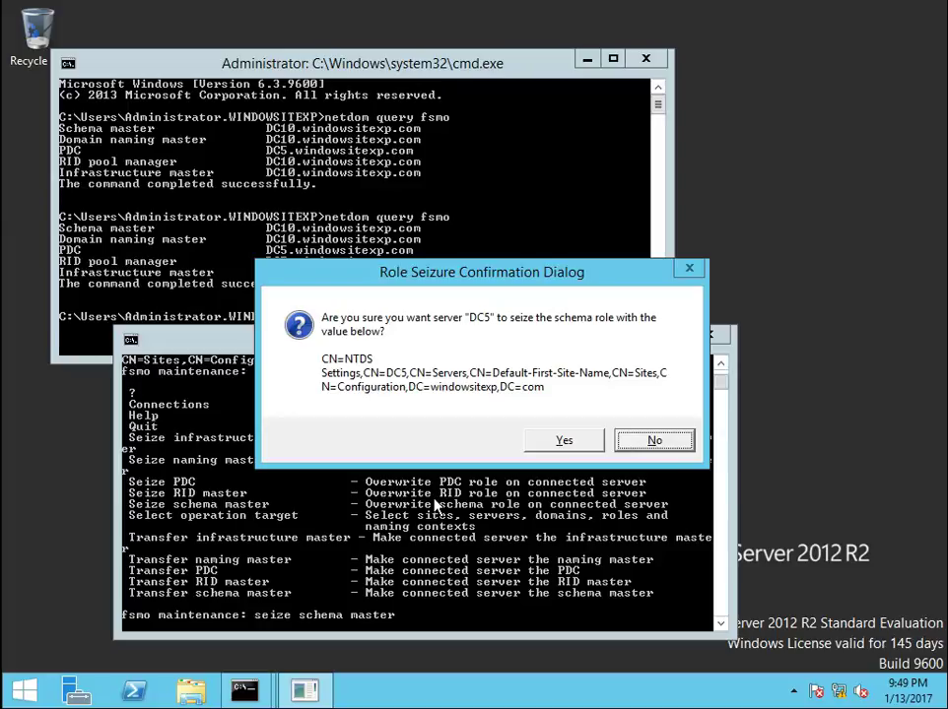
{"action": "key", "text": "Return"}
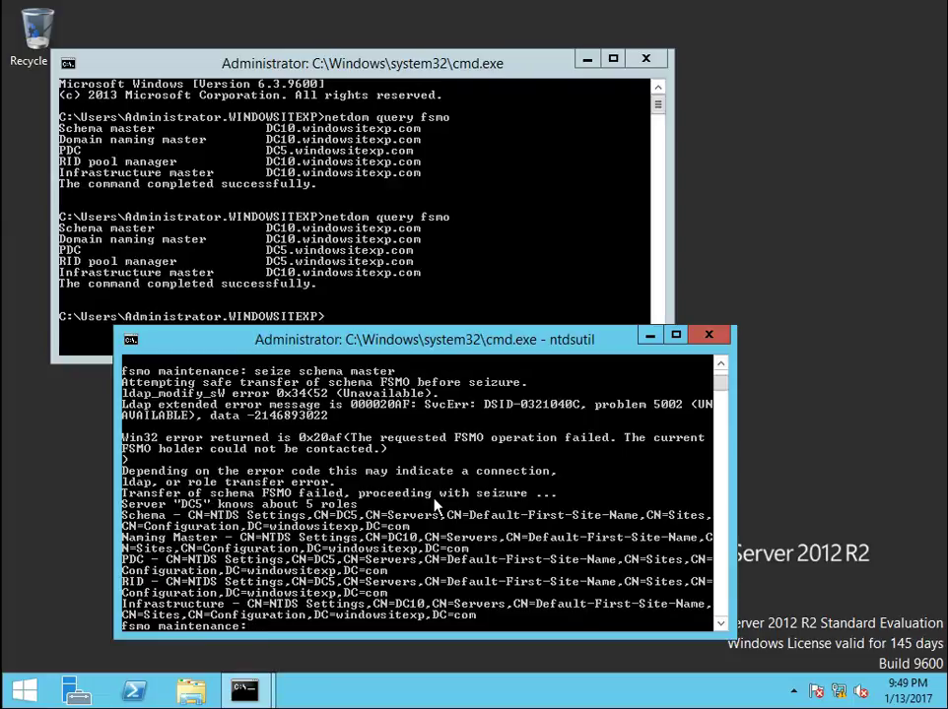
Step: Recall and rerun netdom query fsmo in the other console to recheck role holders
{"action": "left_click", "coordinate": [398, 275]}
{"action": "key", "text": "Up"}
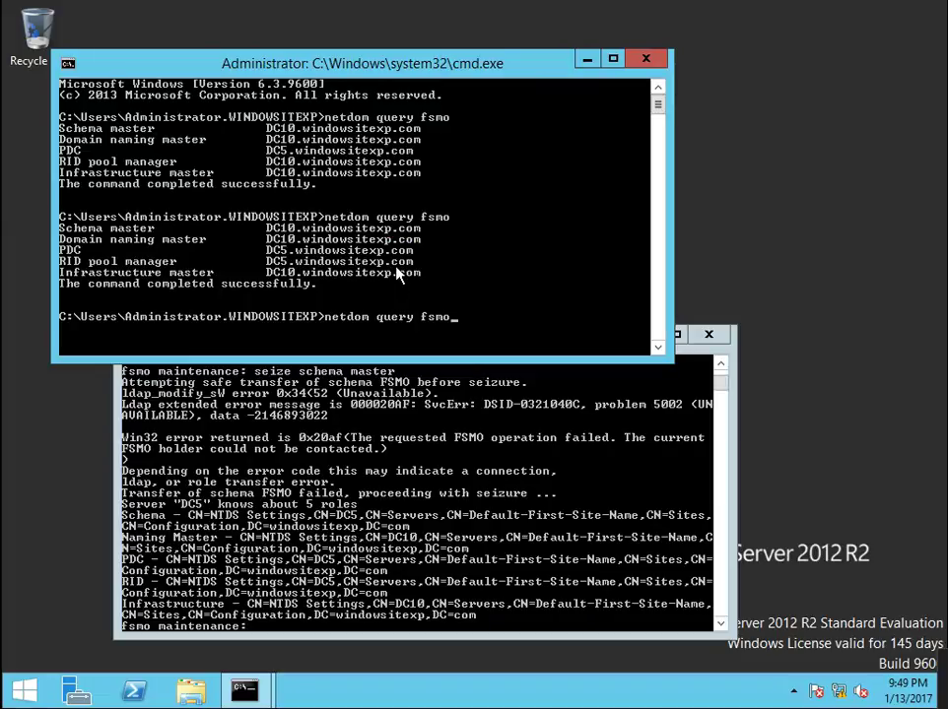
{"action": "left_click", "coordinate": [399, 275]}
{"action": "left_click", "coordinate": [450, 228]}
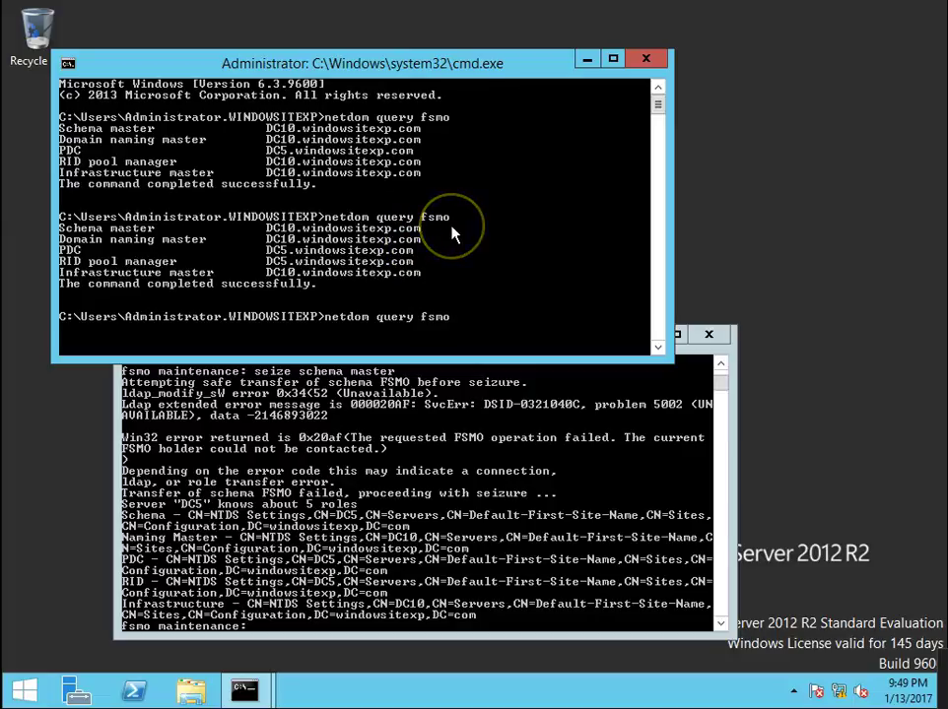
{"action": "key", "text": "Return"}
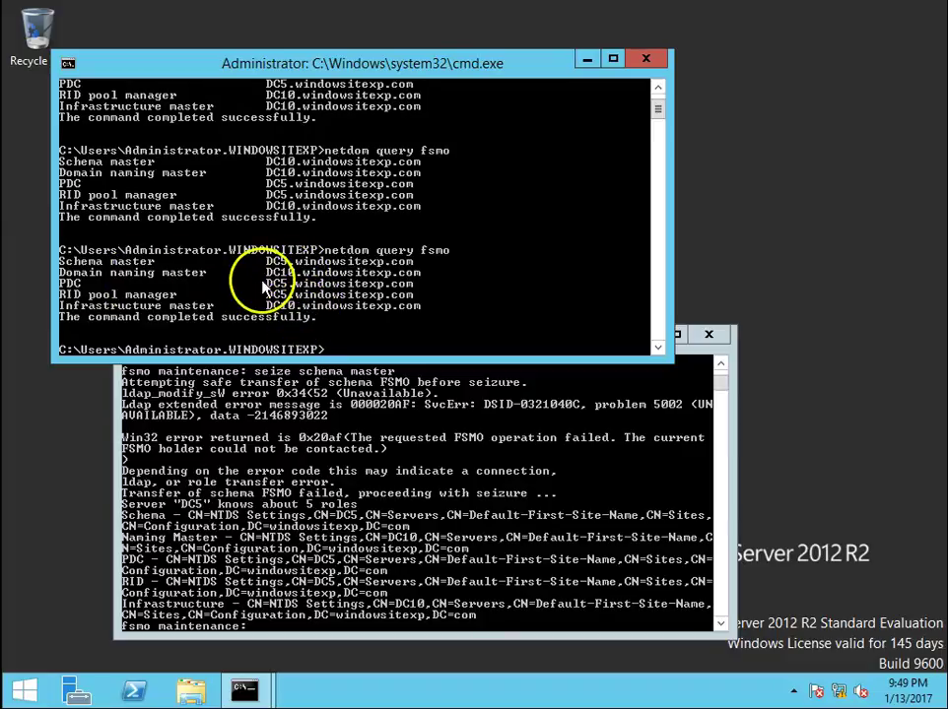
Step: Show the list of fsmo maintenance commands in ntdsutil with '?'
{"action": "left_click", "coordinate": [399, 516]}
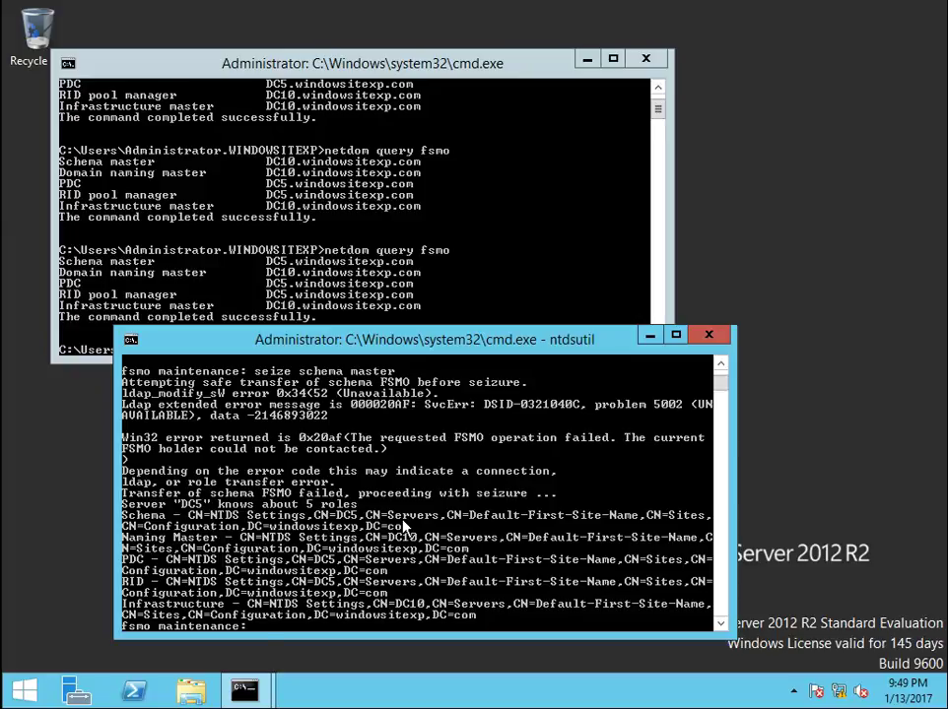
{"action": "type", "text": "?"}
{"action": "key", "text": "Return"}
Step: Run 'seize naming master' and confirm the seizure so DC5 holds the Naming Master
{"action": "type", "text": "siez"}
{"action": "key", "text": "BackSpace"}
{"action": "key", "text": "BackSpace"}
{"action": "key", "text": "BackSpace"}
{"action": "type", "text": "eize domain"}
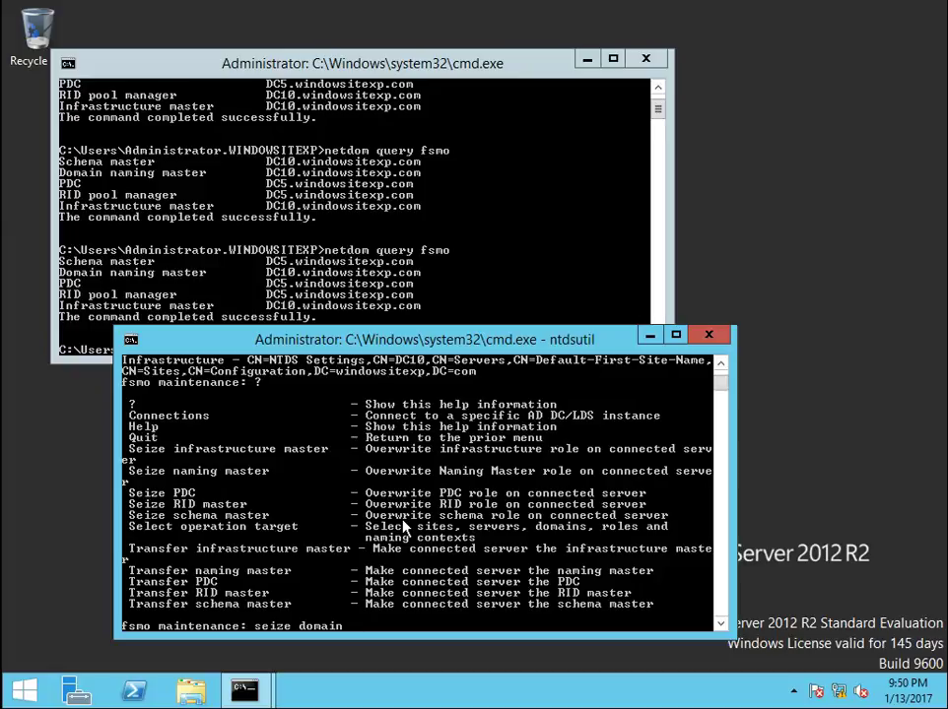
{"action": "key", "text": "BackSpace"}
{"action": "key", "text": "BackSpace"}
{"action": "key", "text": "BackSpace"}
{"action": "key", "text": "BackSpace"}
{"action": "key", "text": "BackSpace"}
{"action": "key", "text": "BackSpace"}
{"action": "key", "text": "BackSpace"}
{"action": "type", "text": "naming mas"}
{"action": "key", "text": "BackSpace"}
{"action": "type", "text": "ster"}
{"action": "key", "text": "Return"}
{"action": "key", "text": "Left"}
{"action": "key", "text": "Return"}
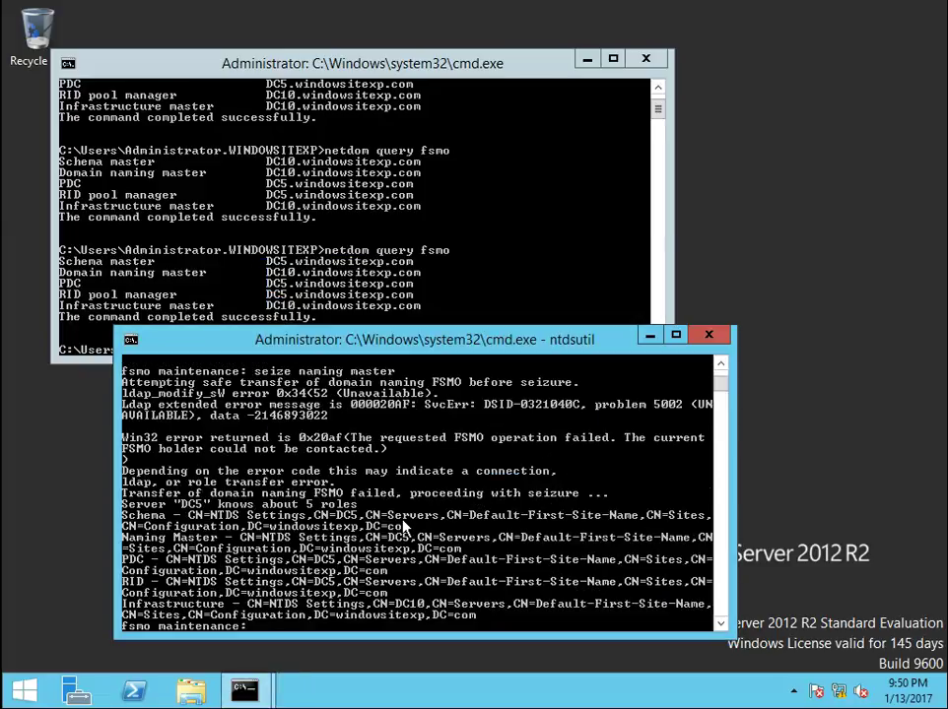
Step: Enter the 'seize infrastructure master' command, which ends up misspelled
{"action": "type", "text": "seize infras"}
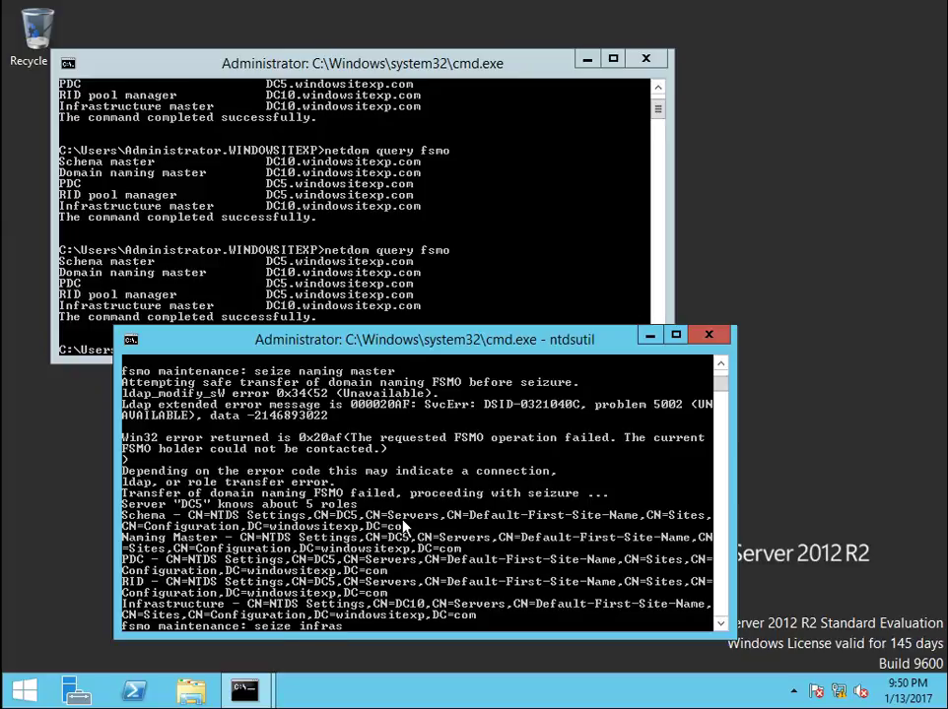
{"action": "type", "text": "structure master"}
Step: Correct 'infrasstructure' after the syntax error, rerun the seize, and confirm Infrastructure onto DC5
{"action": "key", "text": "Return"}
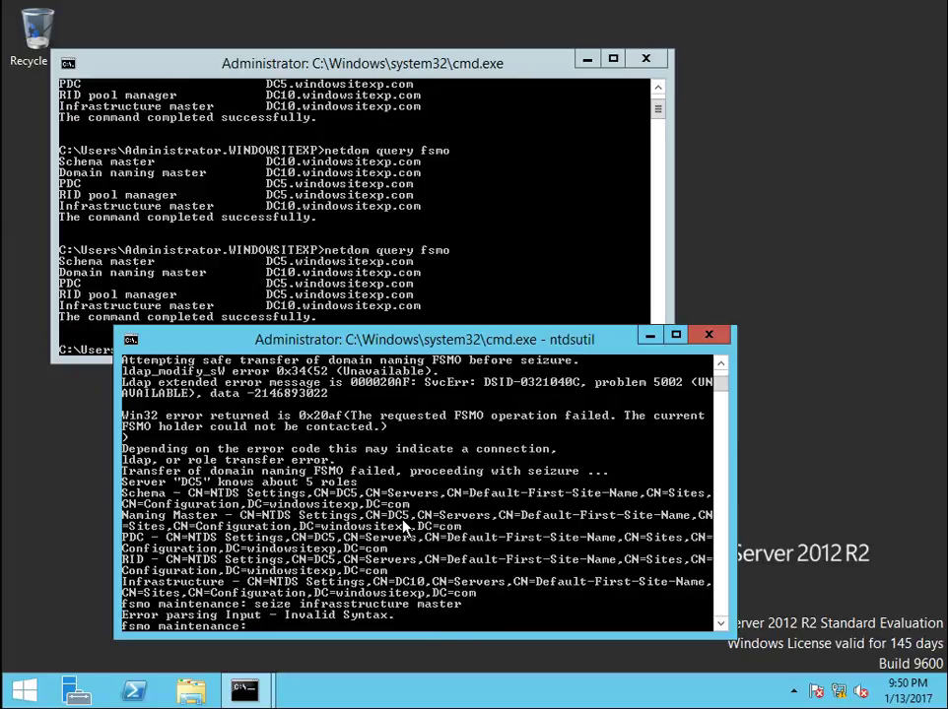
{"action": "key", "text": "Up"}
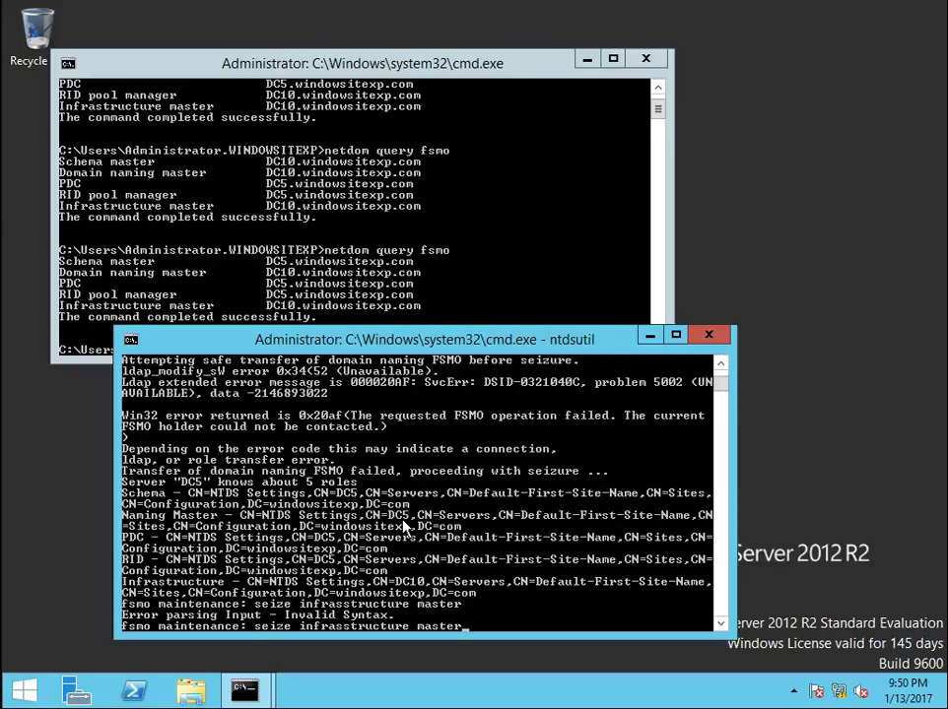
{"action": "key", "text": "Left"}
{"action": "key", "text": "Left"}
{"action": "key", "text": "Left"}
{"action": "key", "text": "Left"}
{"action": "key", "text": "Left"}
{"action": "key", "text": "Left"}
{"action": "key", "text": "Left"}
{"action": "key", "text": "Left"}
{"action": "key", "text": "Left"}
{"action": "key", "text": "BackSpace"}
{"action": "key", "text": "Return"}
{"action": "key", "text": "Tab"}
{"action": "key", "text": "Return"}
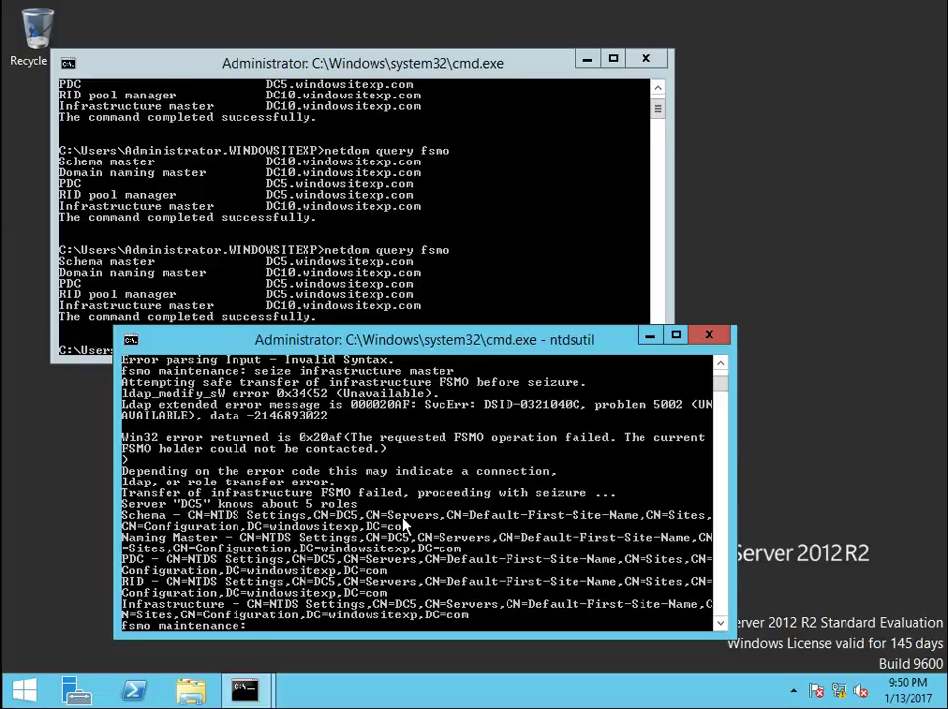
Step: Rerun 'netdom query fsmo' in the other command window to list the role holders
{"action": "left_click", "coordinate": [403, 171]}
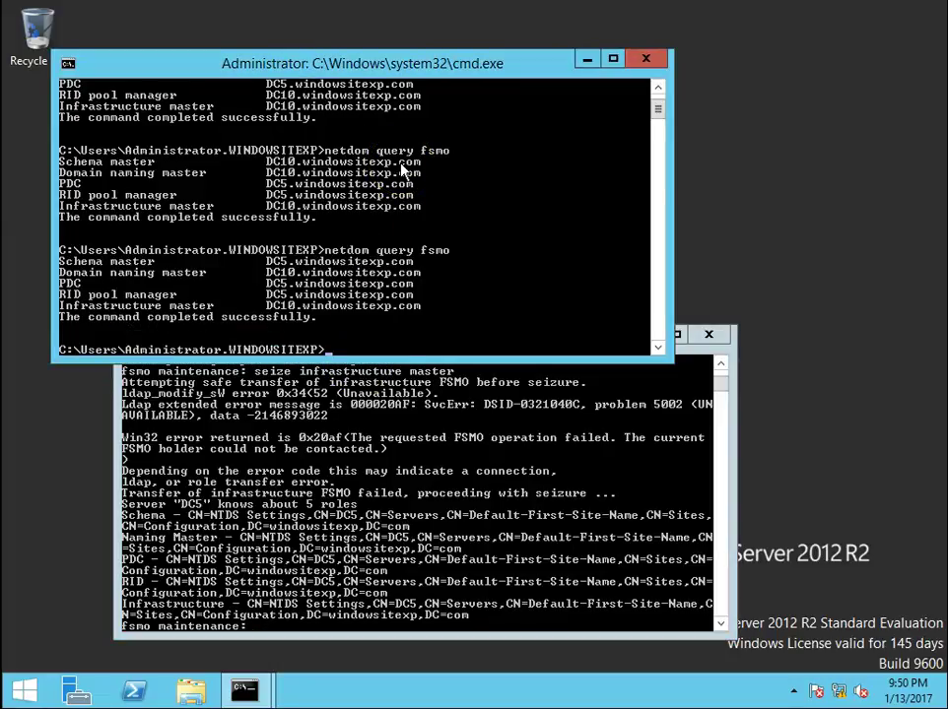
{"action": "key", "text": "Up"}
{"action": "key", "text": "Return"}
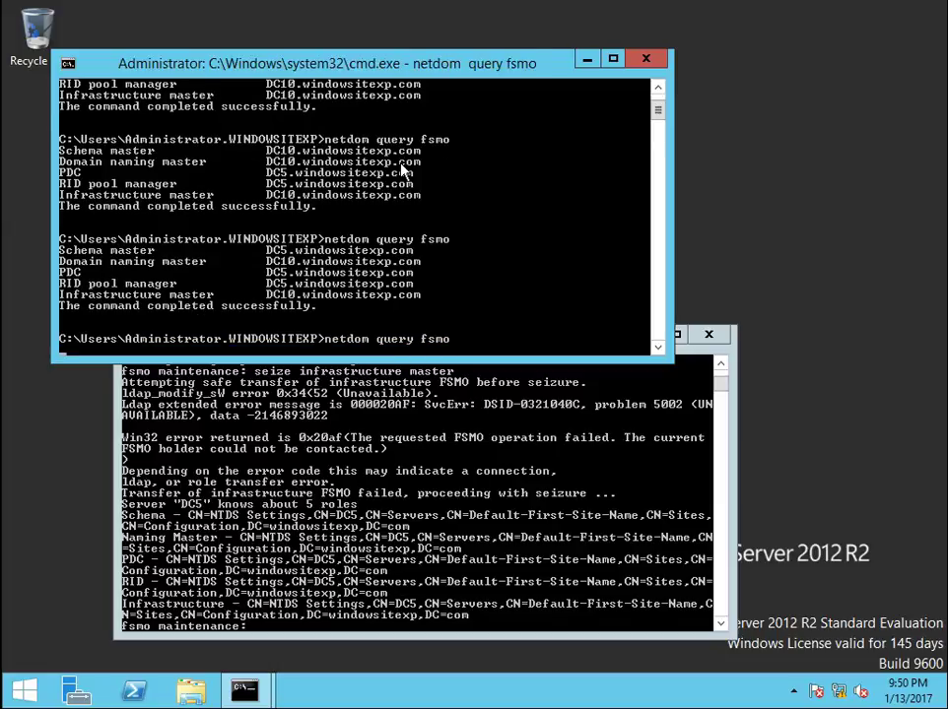